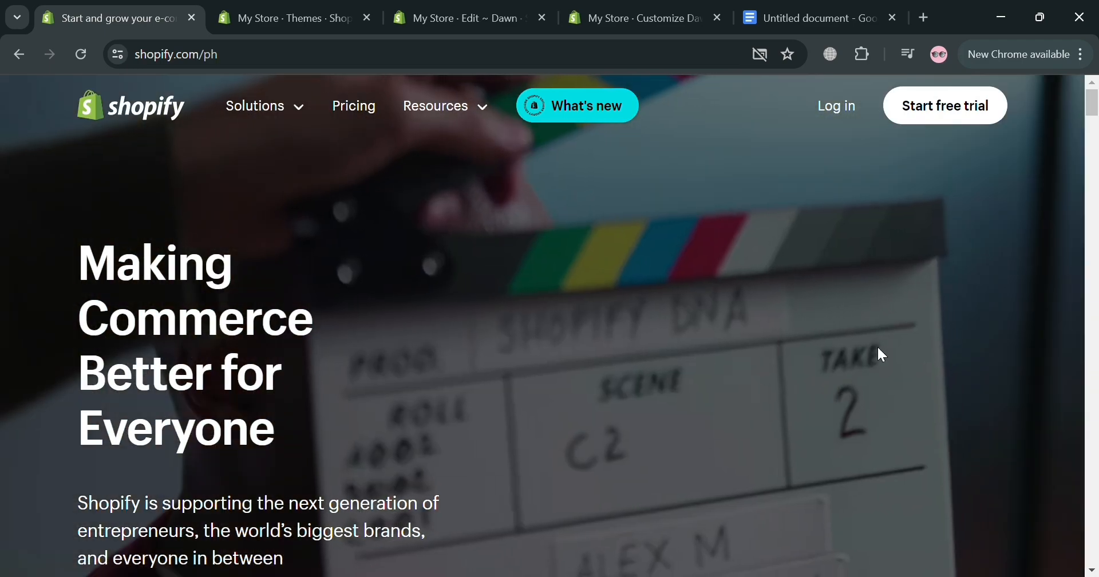
# Step: Look through the Shopify homepage down to its footer links and return to its beginning
pyautogui.scroll(-3, 907, 339)
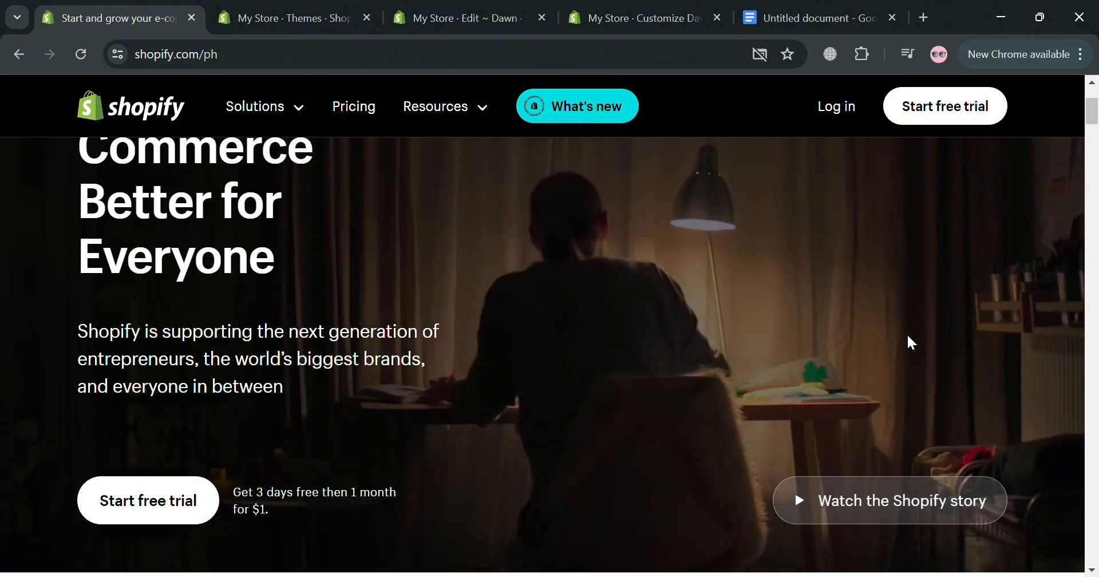
pyautogui.scroll(-6, 907, 340)
pyautogui.scroll(-17, 895, 364)
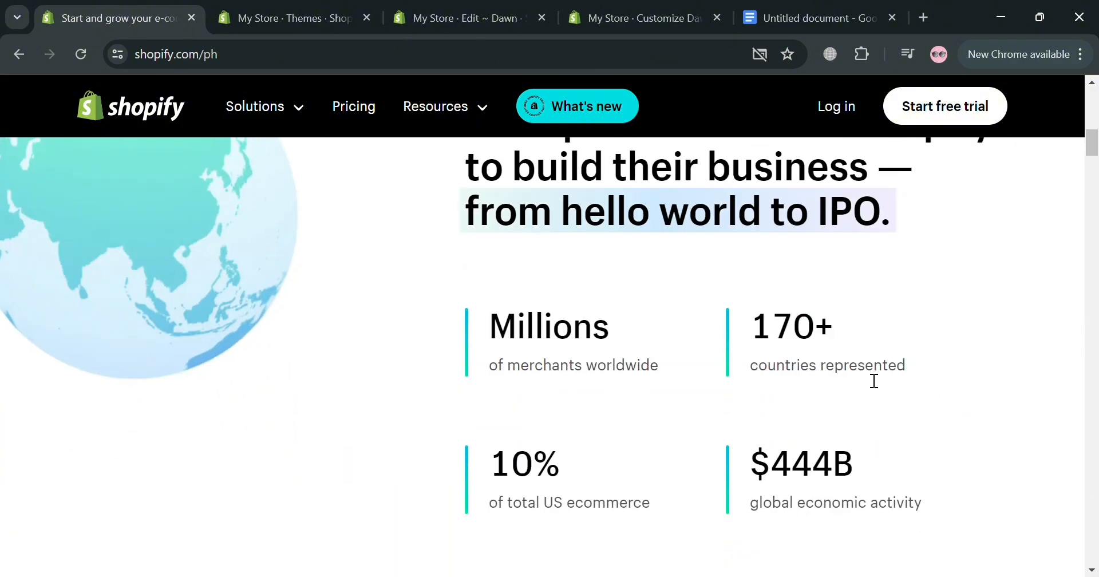
pyautogui.scroll(-6, 848, 390)
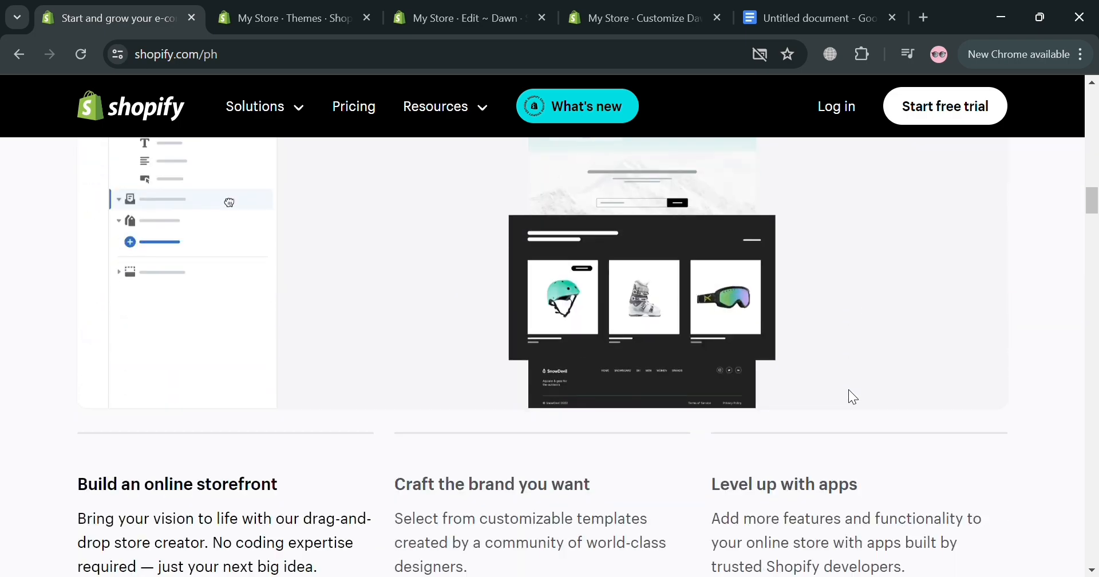
pyautogui.scroll(-10, 849, 393)
pyautogui.scroll(-13, 846, 410)
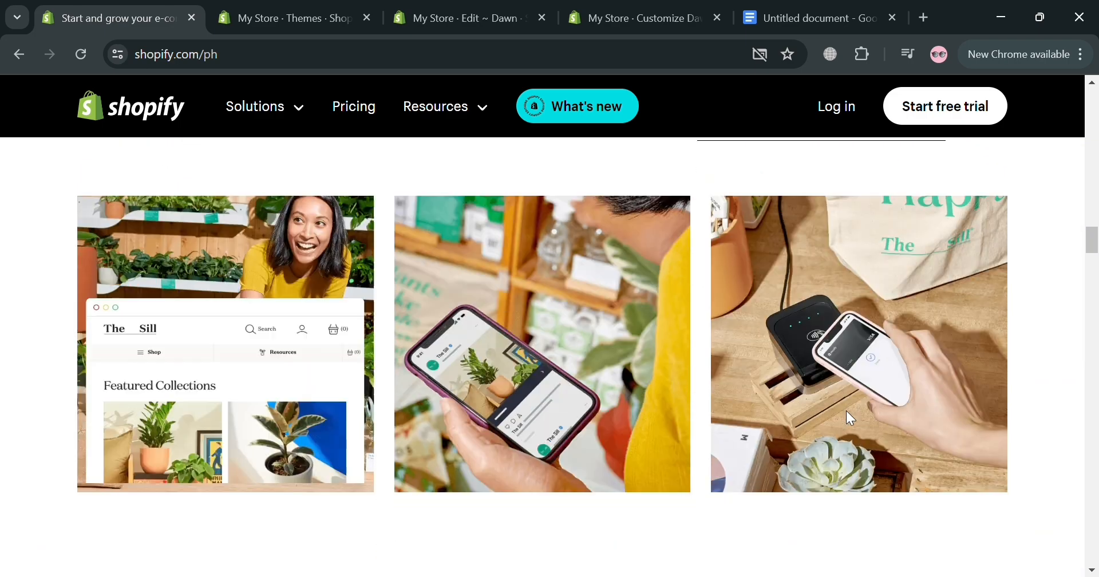
pyautogui.scroll(-10, 846, 411)
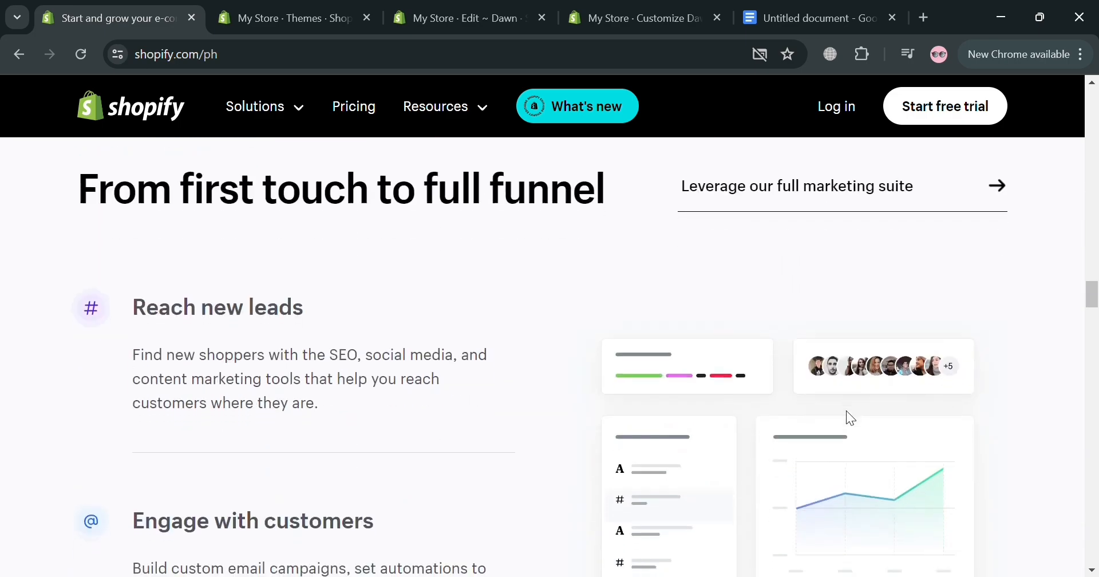
pyautogui.scroll(-1, 846, 410)
pyautogui.scroll(-8, 846, 410)
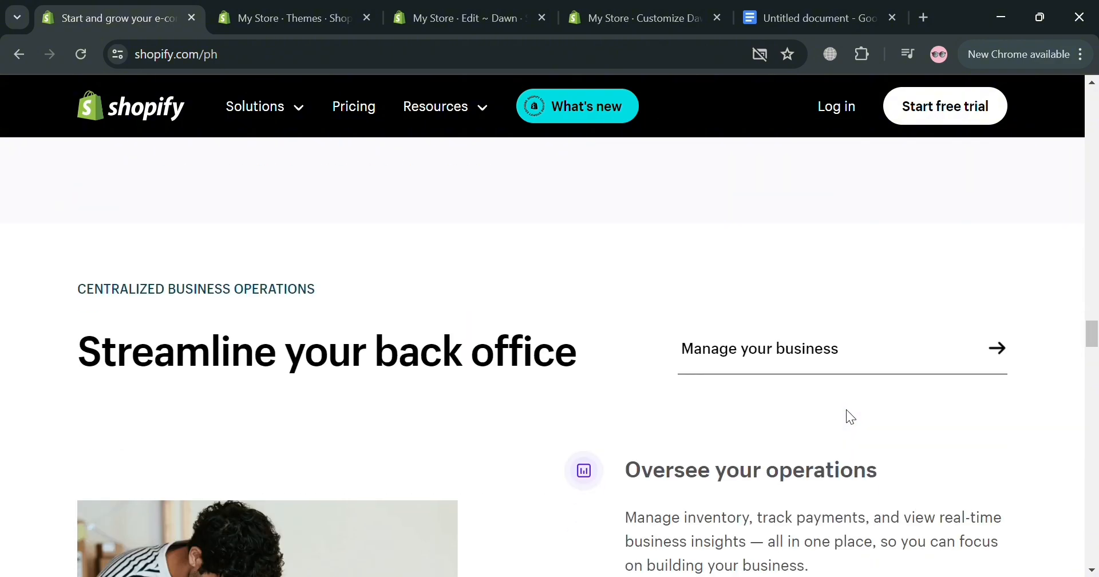
pyautogui.scroll(-3, 846, 411)
pyautogui.scroll(-9, 850, 412)
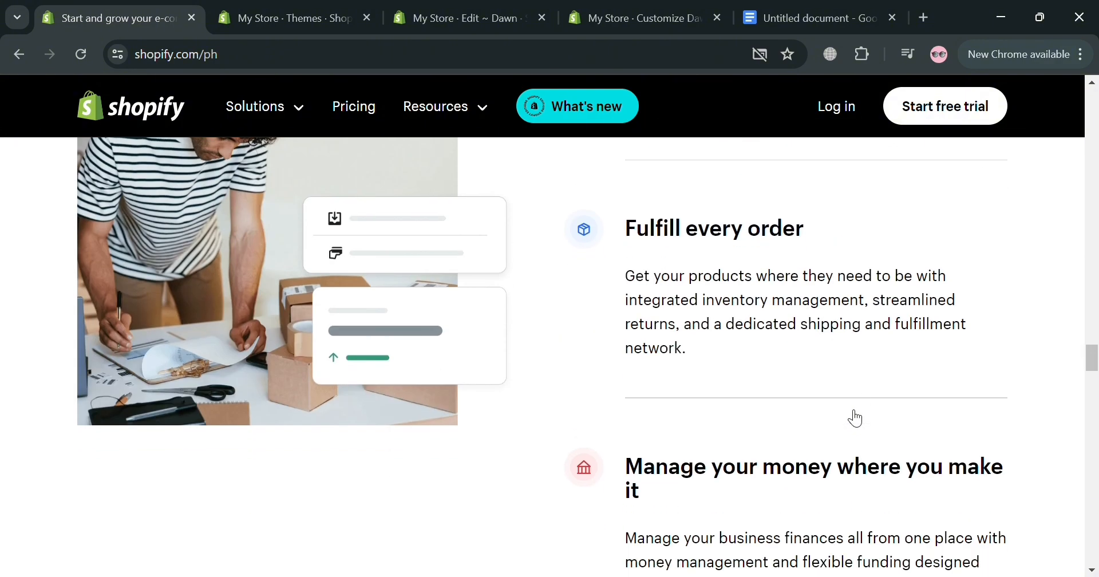
pyautogui.scroll(-20, 853, 405)
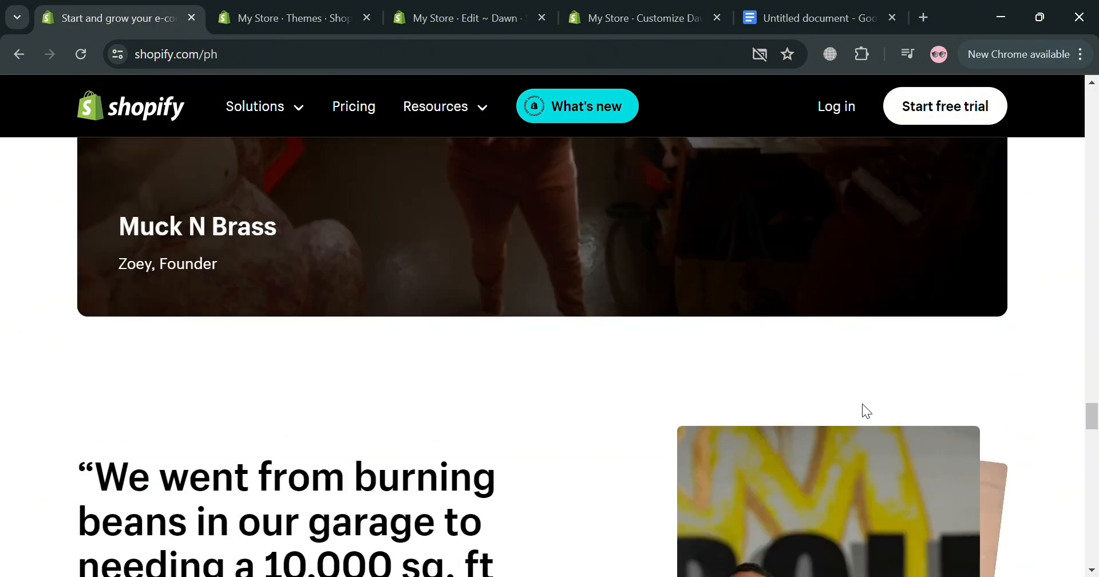
pyautogui.scroll(-20, 864, 405)
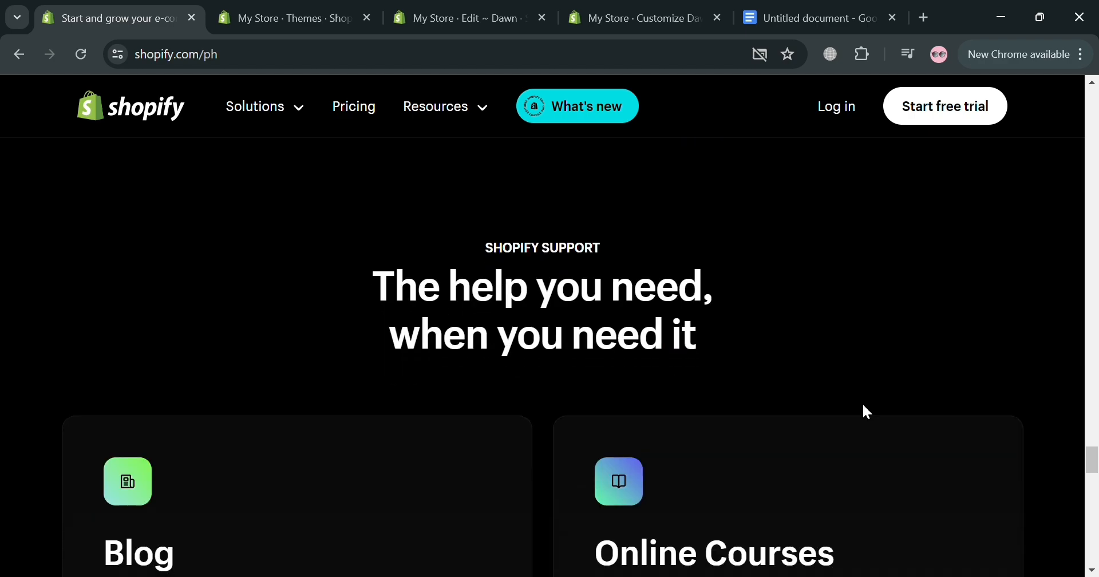
pyautogui.scroll(-20, 867, 412)
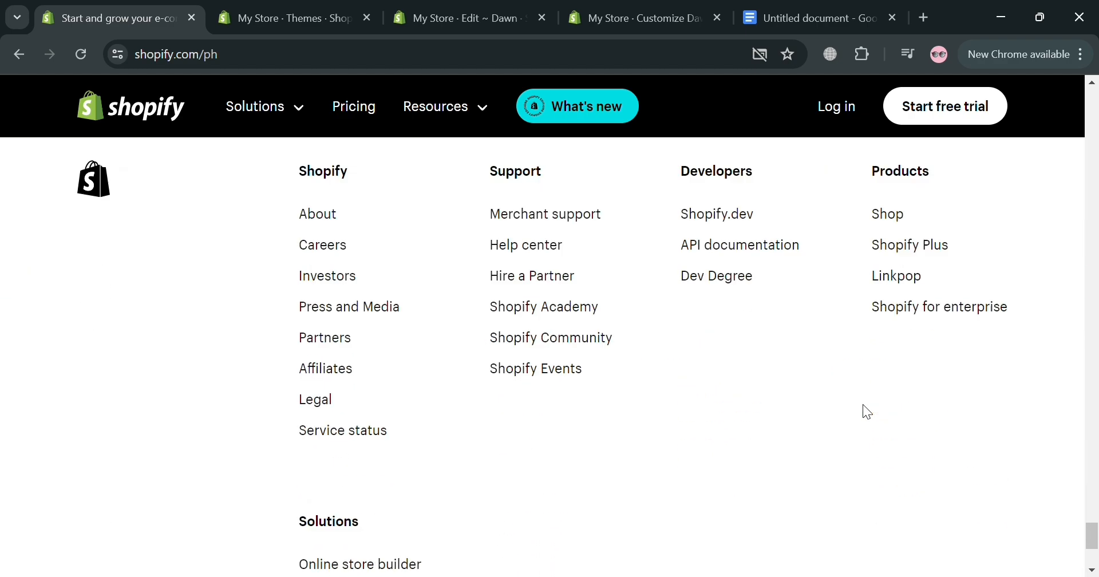
pyautogui.scroll(15, 867, 411)
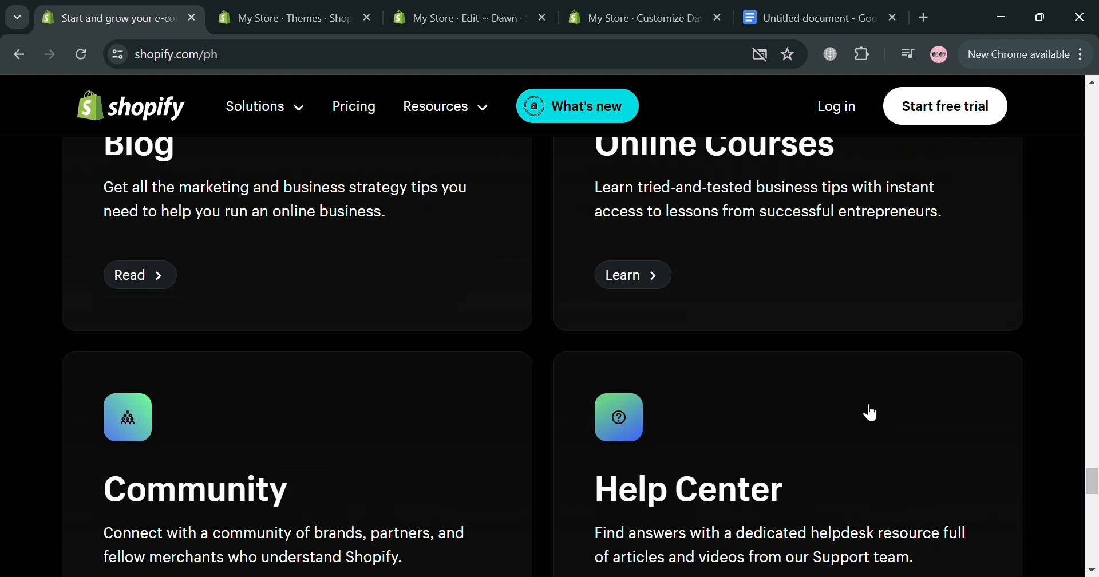
pyautogui.scroll(15, 868, 412)
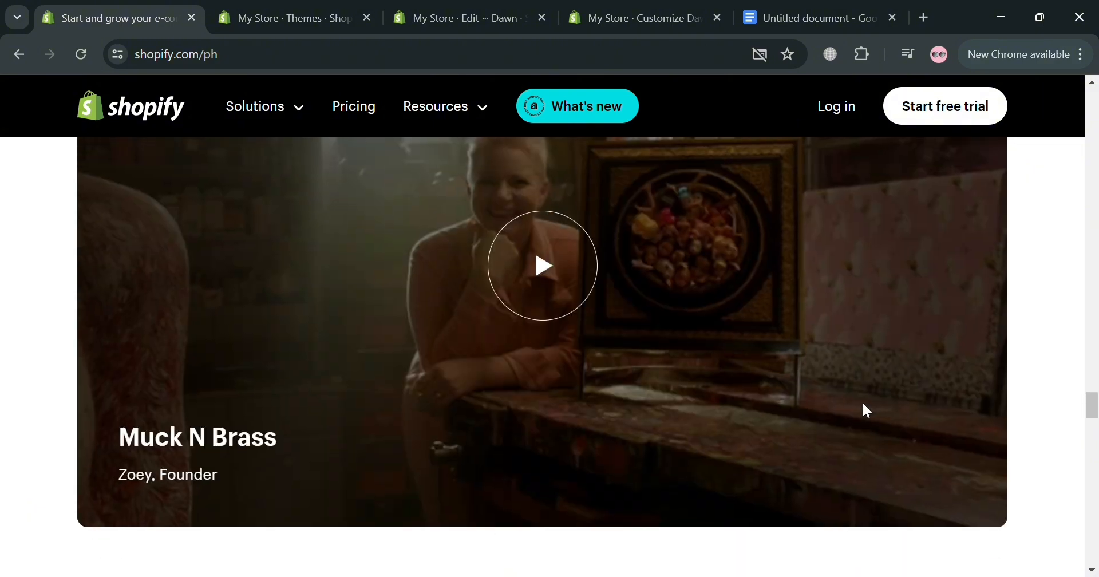
pyautogui.scroll(10, 866, 411)
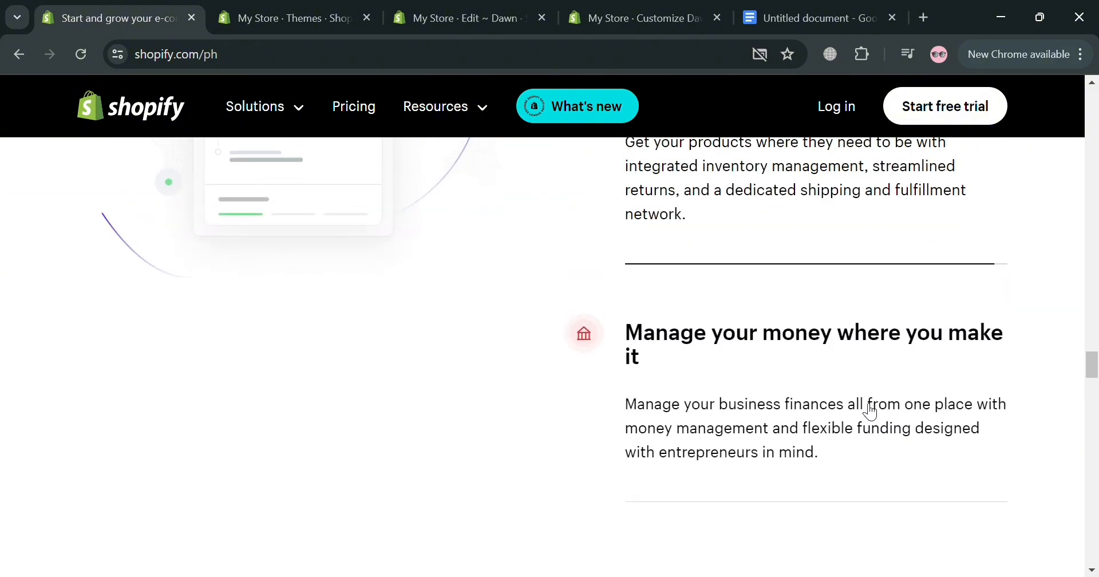
pyautogui.scroll(12, 871, 410)
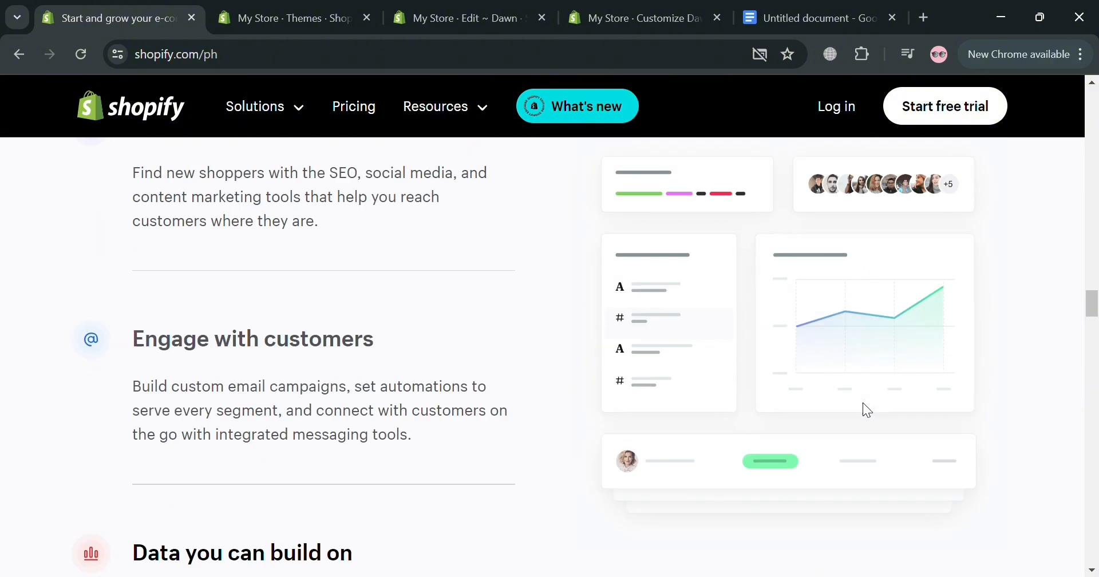
pyautogui.scroll(10, 867, 410)
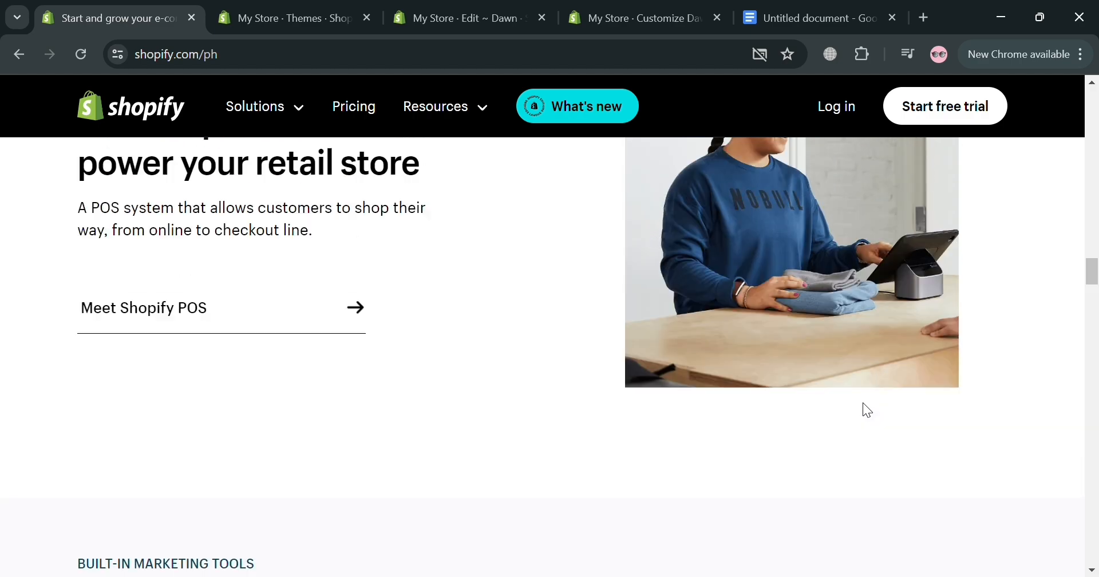
pyautogui.scroll(5, 863, 403)
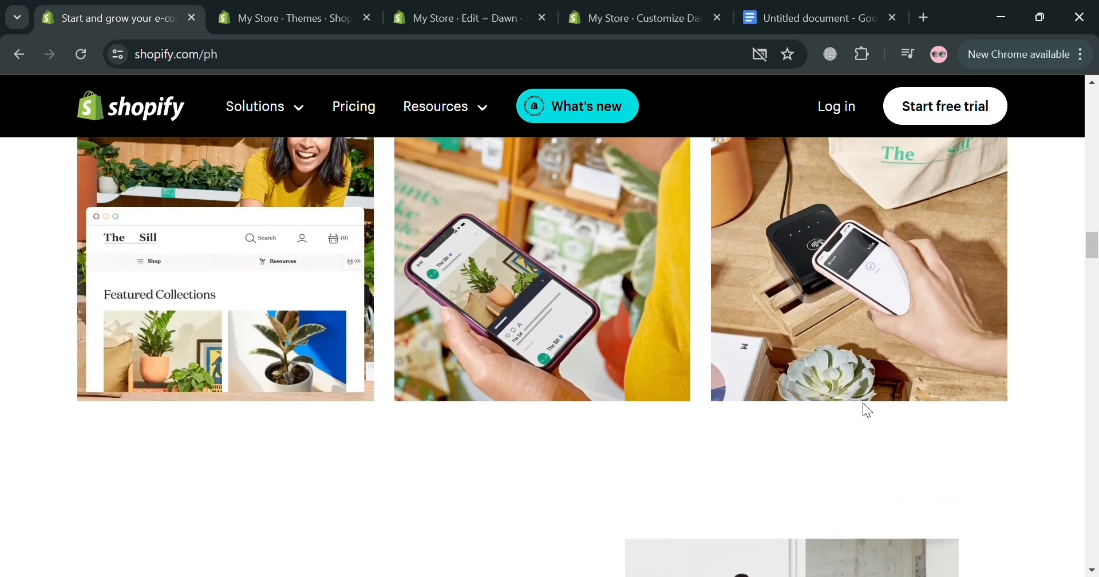
pyautogui.scroll(8, 863, 403)
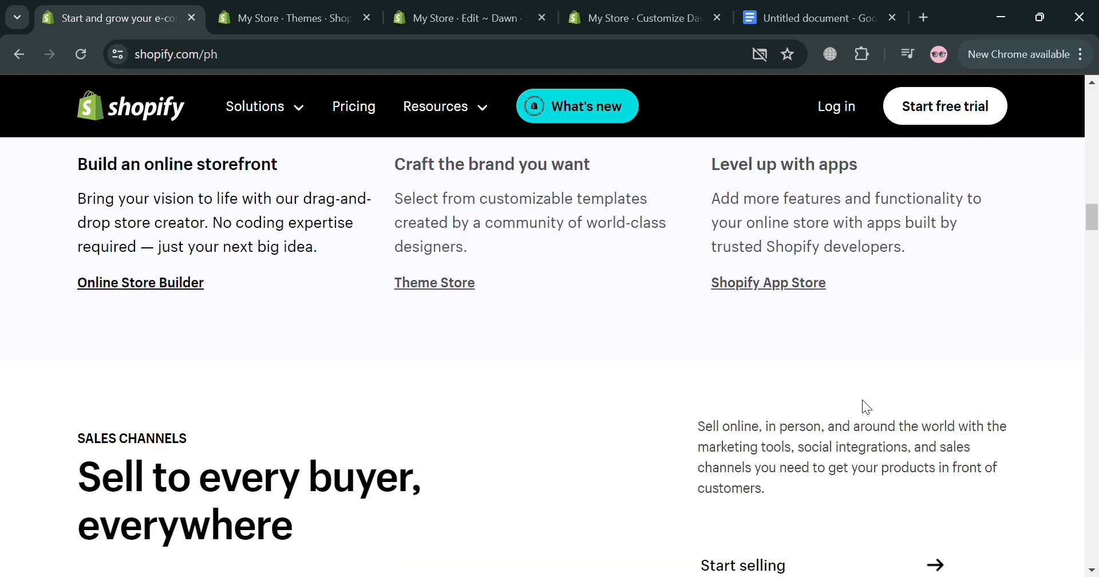
pyautogui.scroll(15, 864, 402)
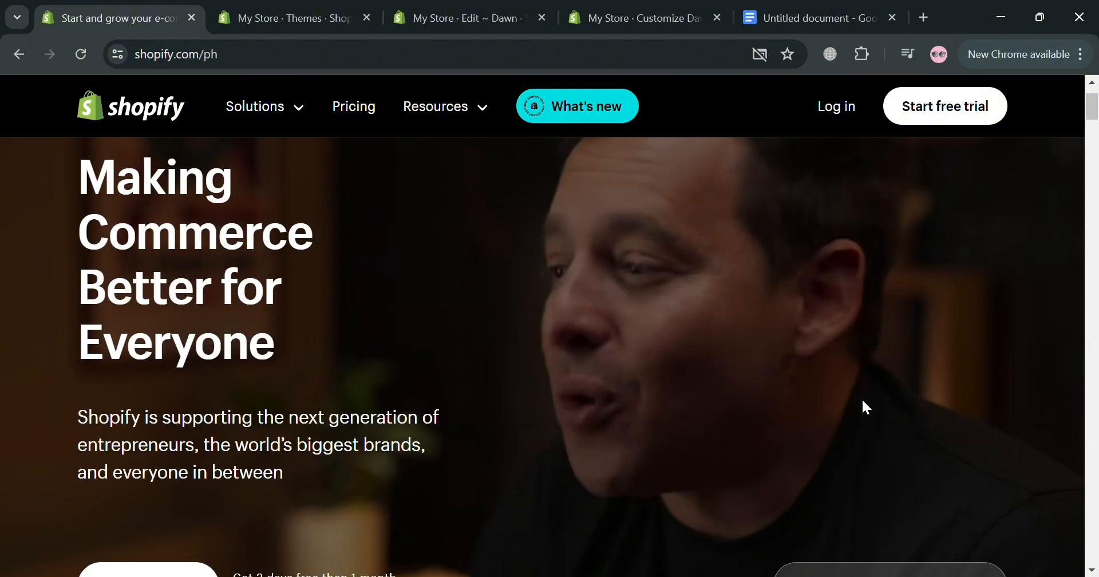
pyautogui.scroll(2, 867, 406)
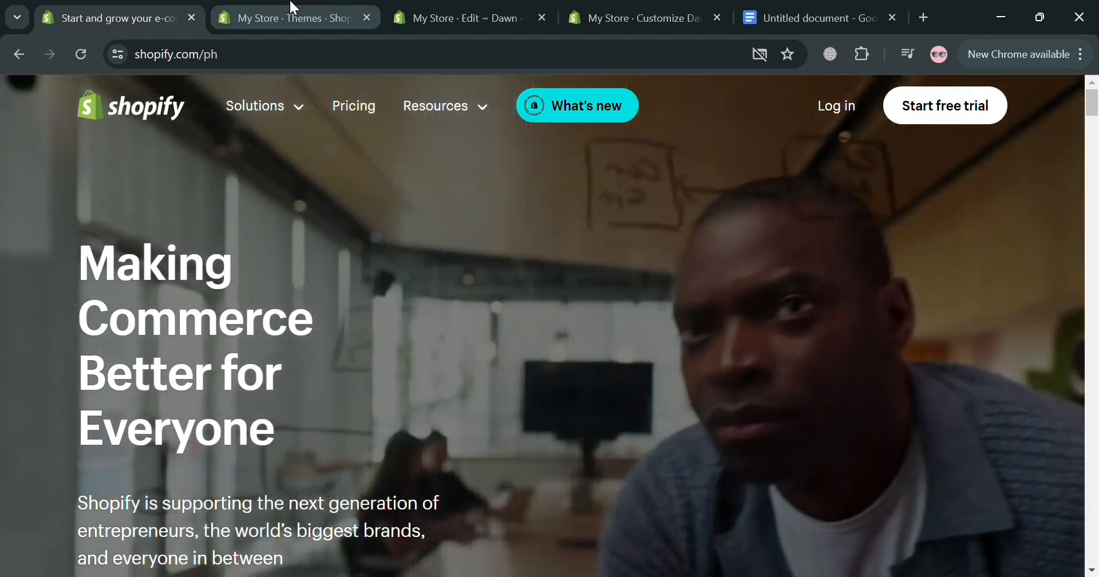
# Step: Switch to the Shopify store admin, visit its Home page and open the Online Store's Themes page
pyautogui.click(294, 7)
pyautogui.scroll(5, 174, 286)
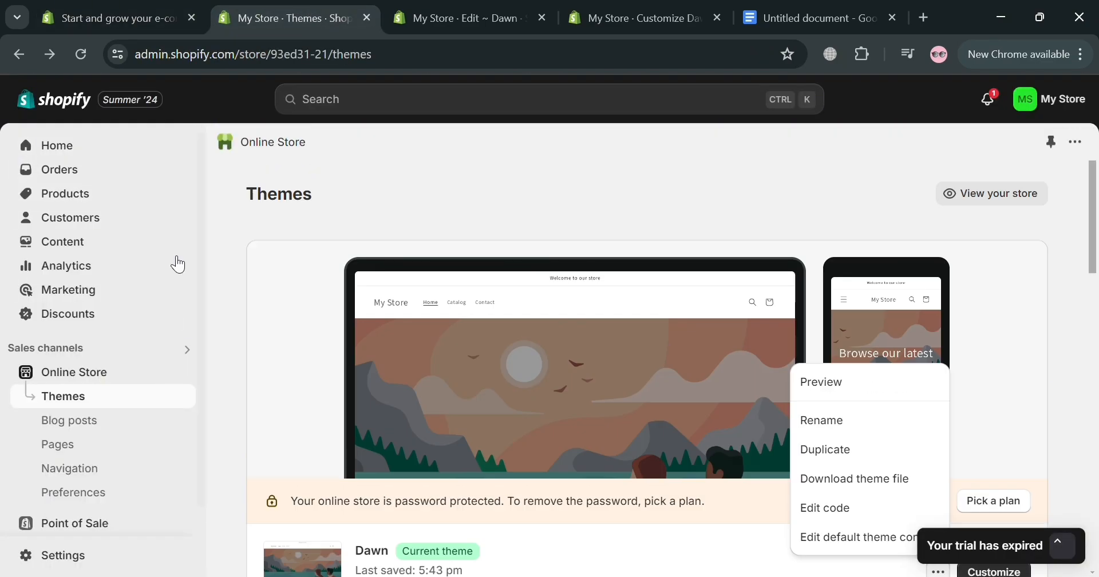
pyautogui.click(104, 151)
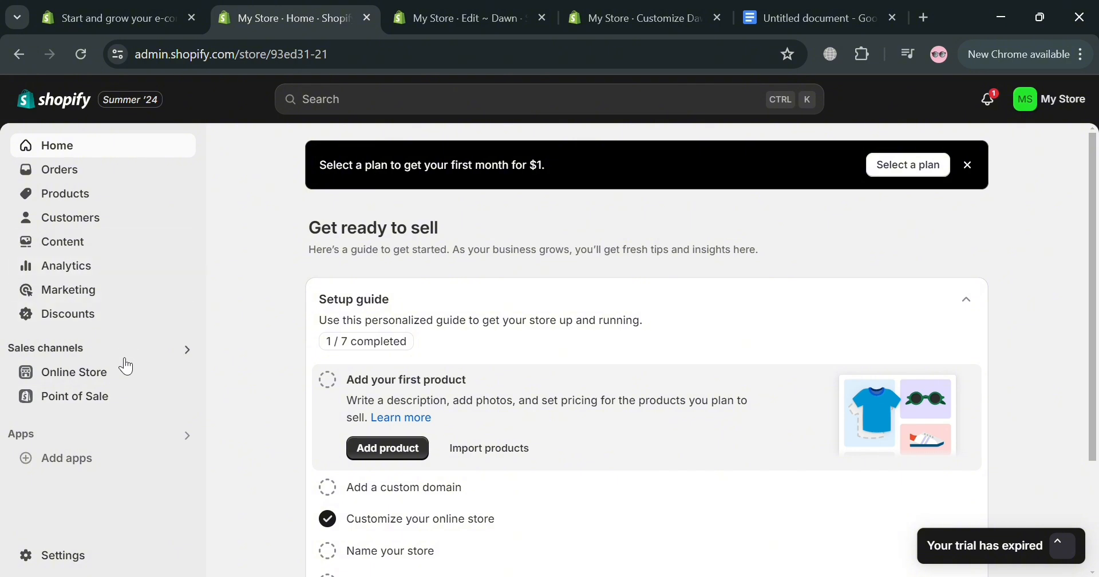
pyautogui.click(100, 375)
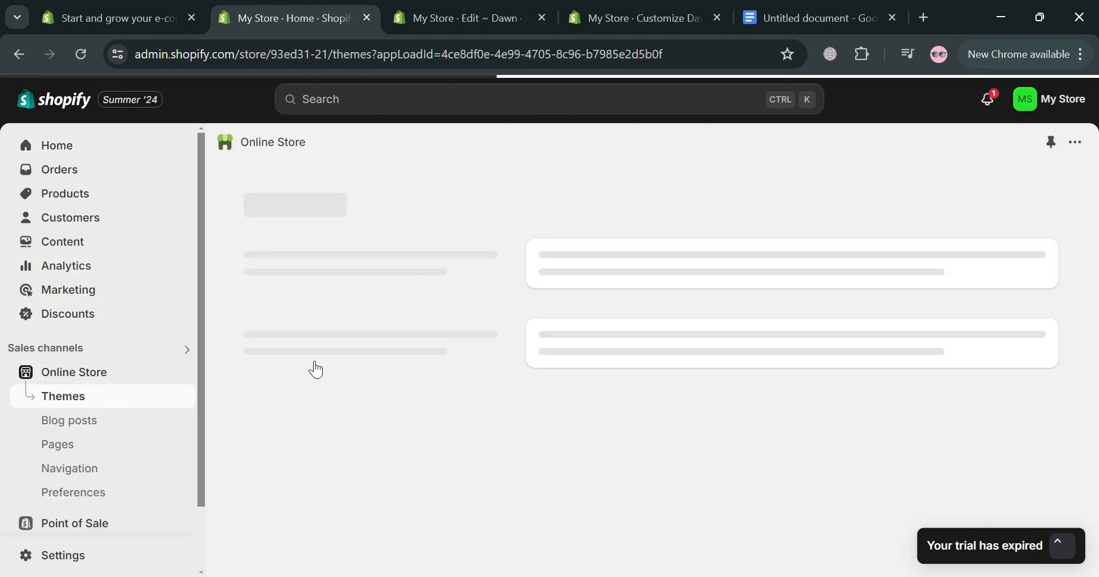
# Step: Open the code editor for the current Dawn theme
pyautogui.scroll(-7, 647, 435)
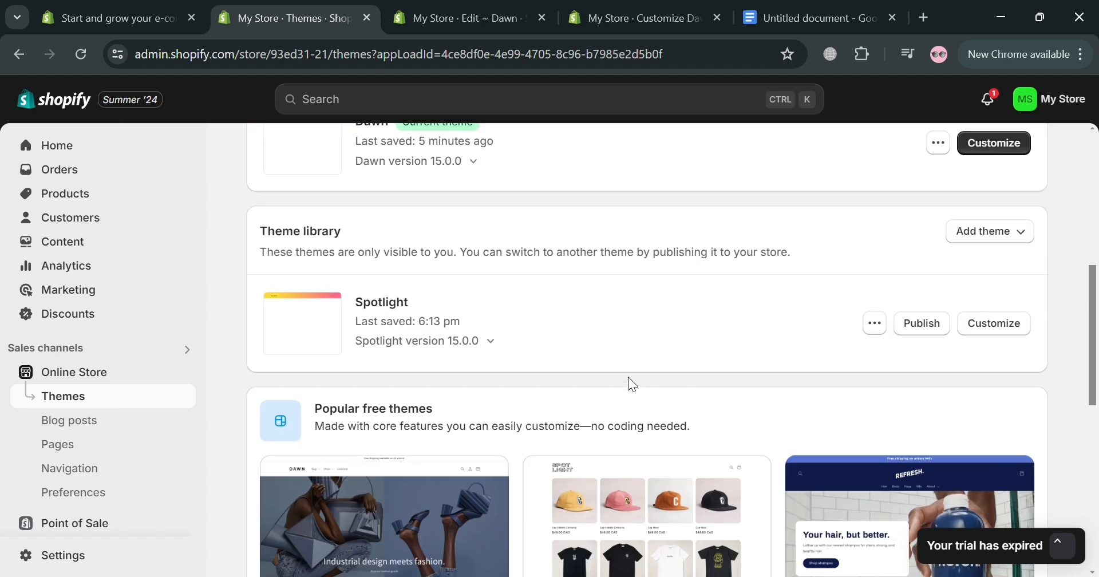
pyautogui.scroll(5, 630, 383)
pyautogui.scroll(-3, 907, 317)
pyautogui.scroll(2, 985, 344)
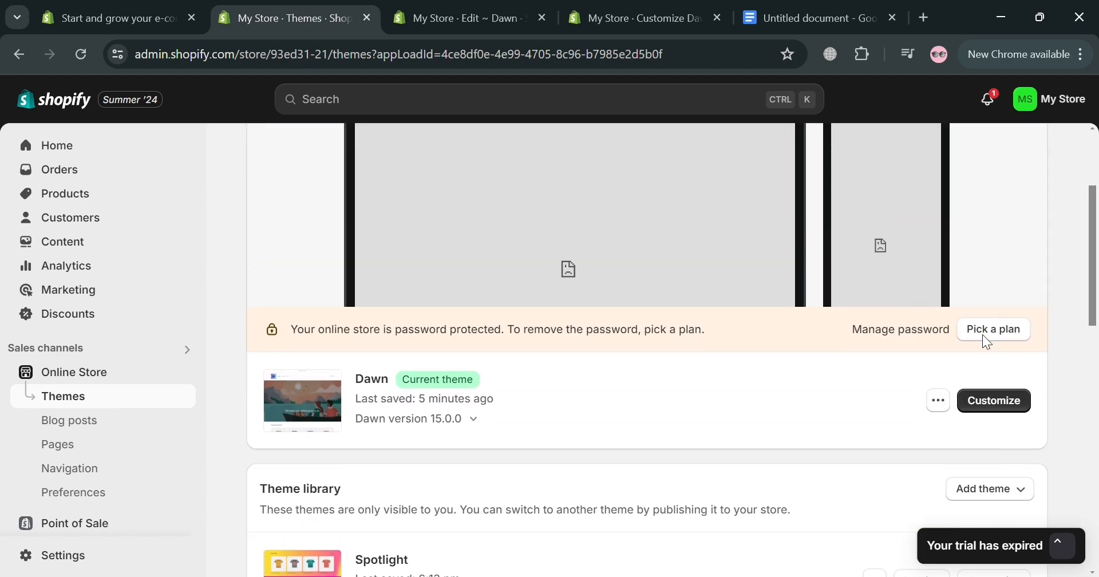
pyautogui.click(938, 400)
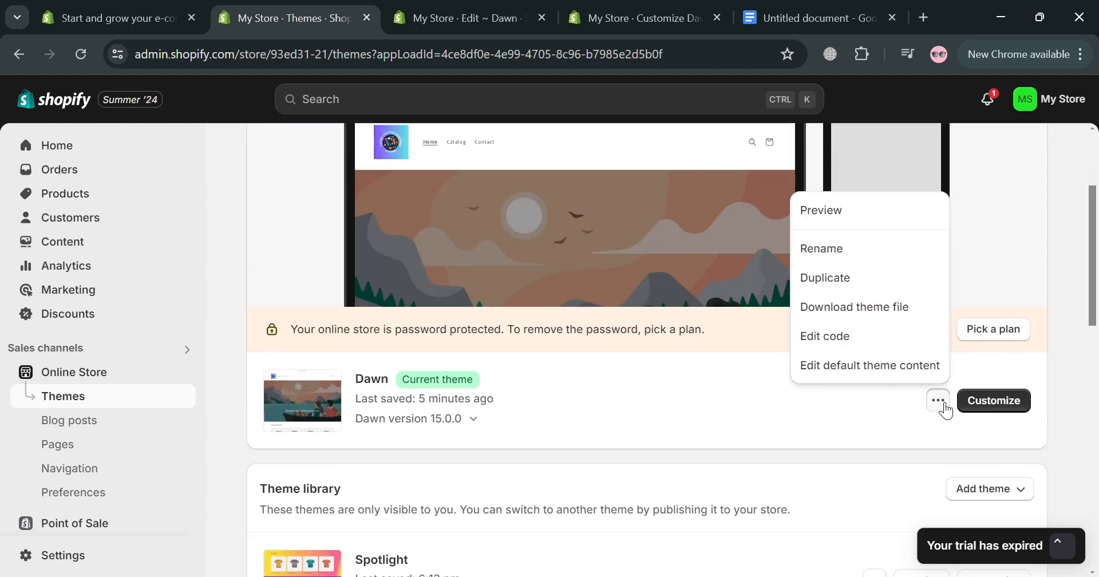
pyautogui.click(840, 346)
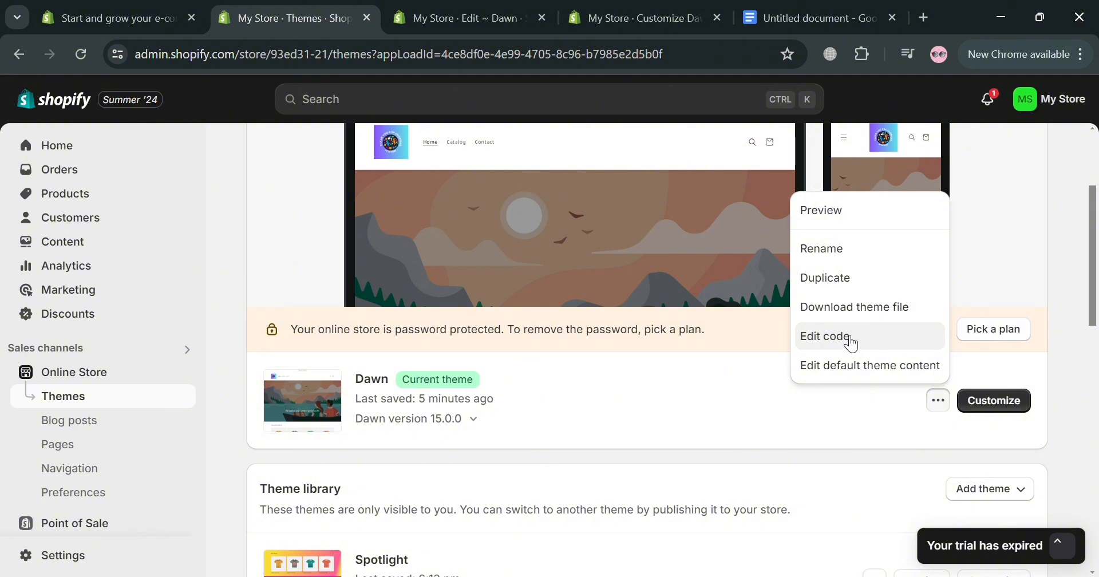
pyautogui.tripleClick(716, 395)
pyautogui.click(498, 14)
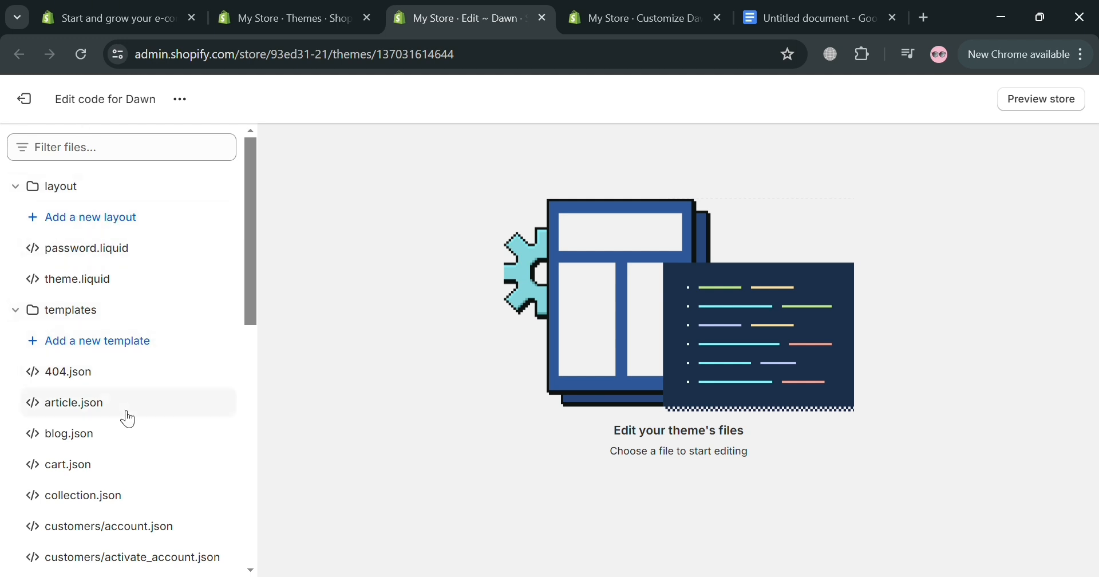
# Step: Open base.css from the theme's assets folder and go to the empty line at the end of the file
pyautogui.moveTo(251, 208); pyautogui.dragTo(221, 473)
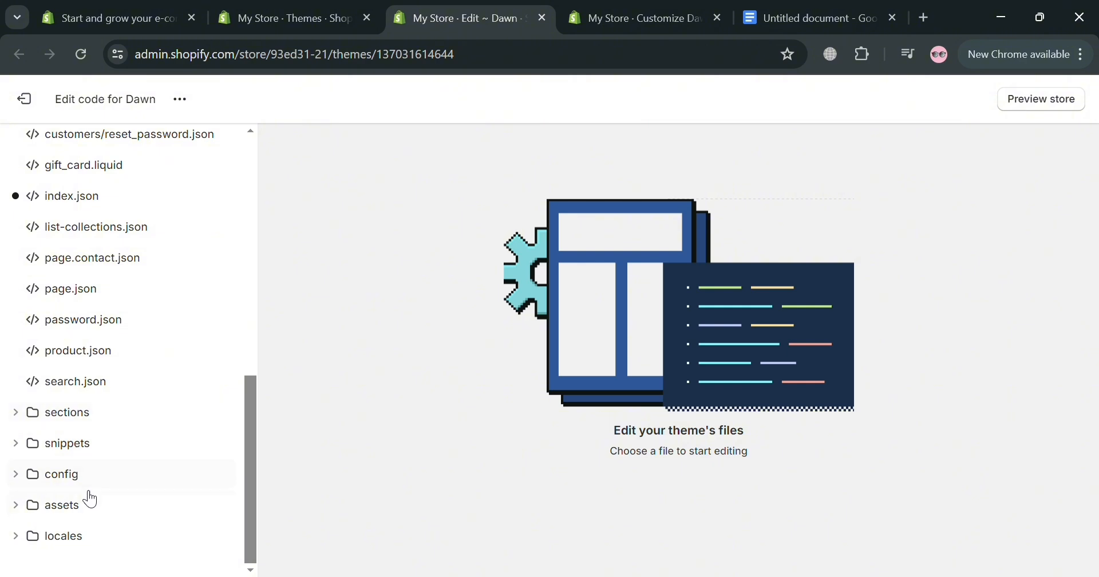
pyautogui.click(95, 514)
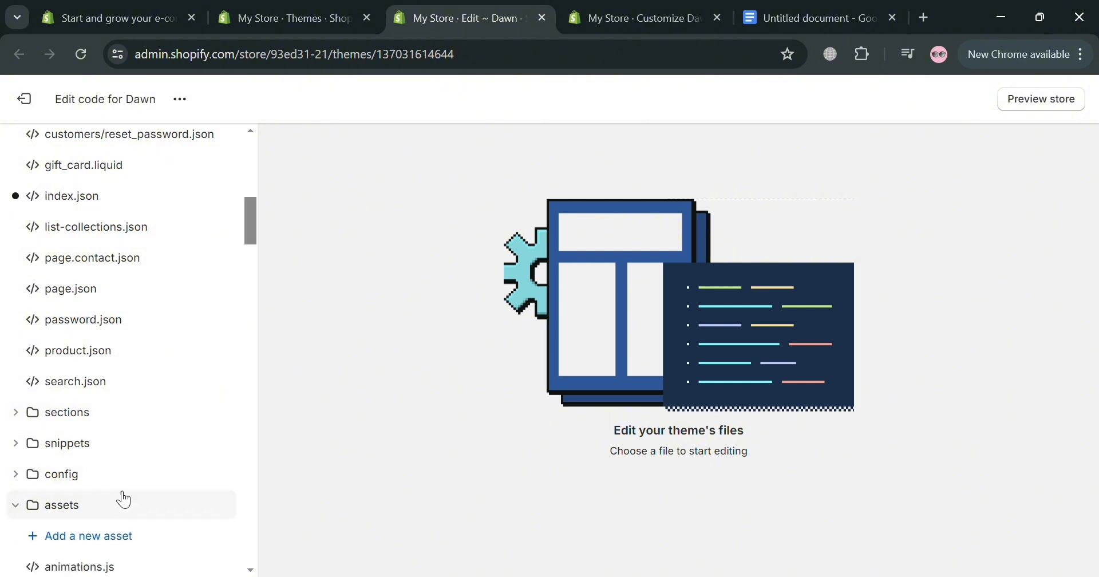
pyautogui.moveTo(253, 226); pyautogui.dragTo(262, 254)
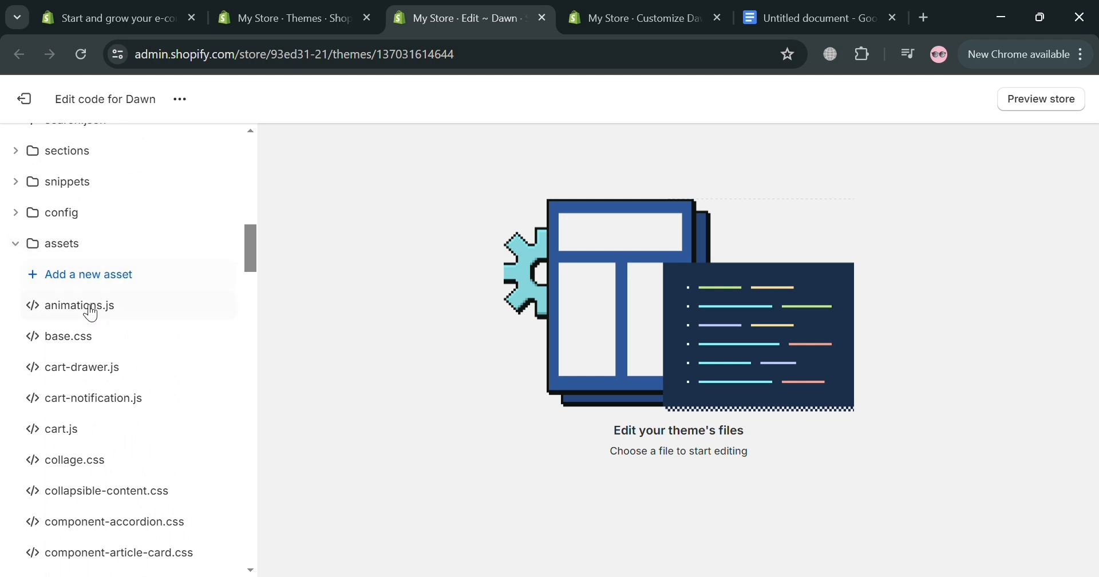
pyautogui.click(176, 348)
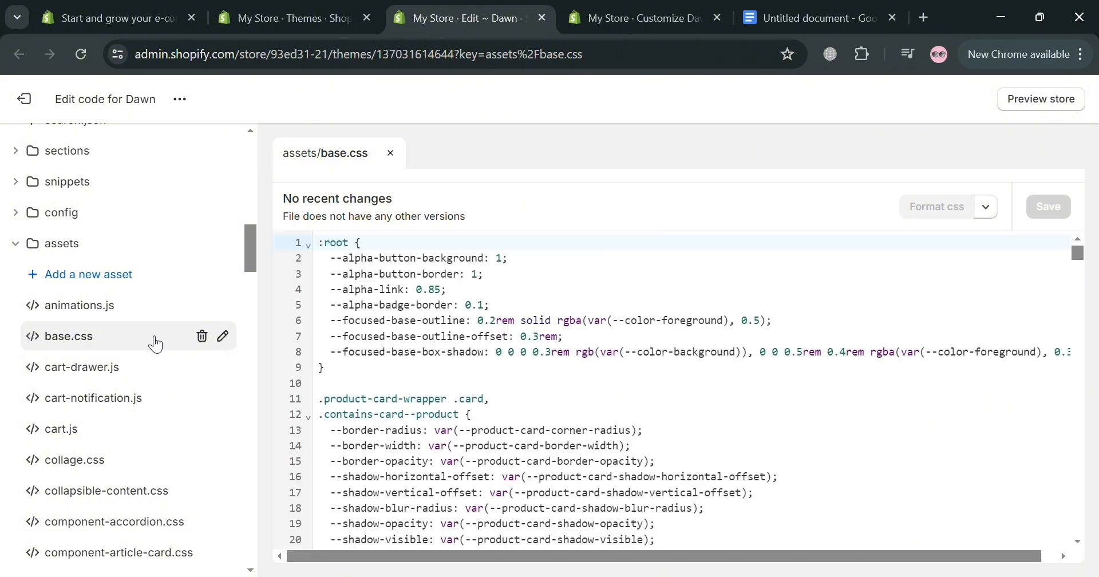
pyautogui.scroll(-7, 746, 327)
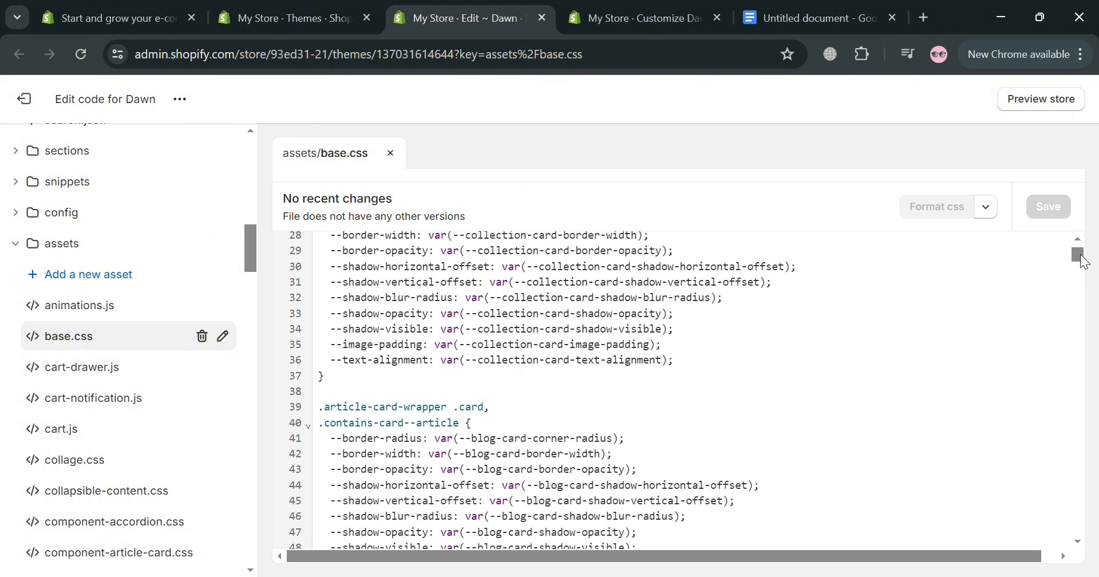
pyautogui.moveTo(1084, 260); pyautogui.dragTo(1050, 554)
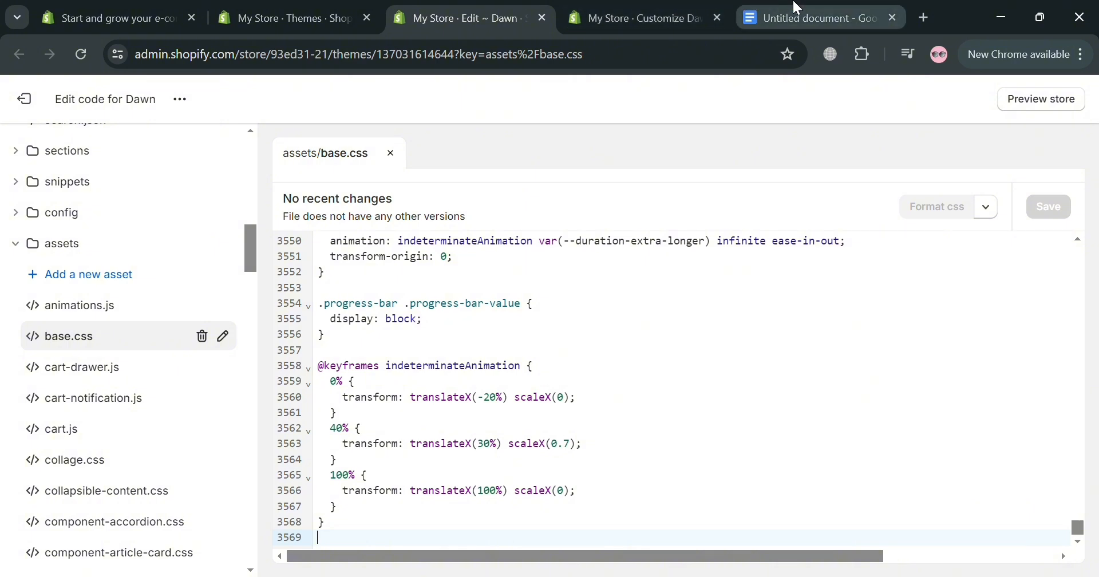
# Step: Copy the .header-wrapper rule with height: 15px !important from the Google Docs document and paste it at the end of base.css
pyautogui.click(761, 17)
pyautogui.click(594, 469)
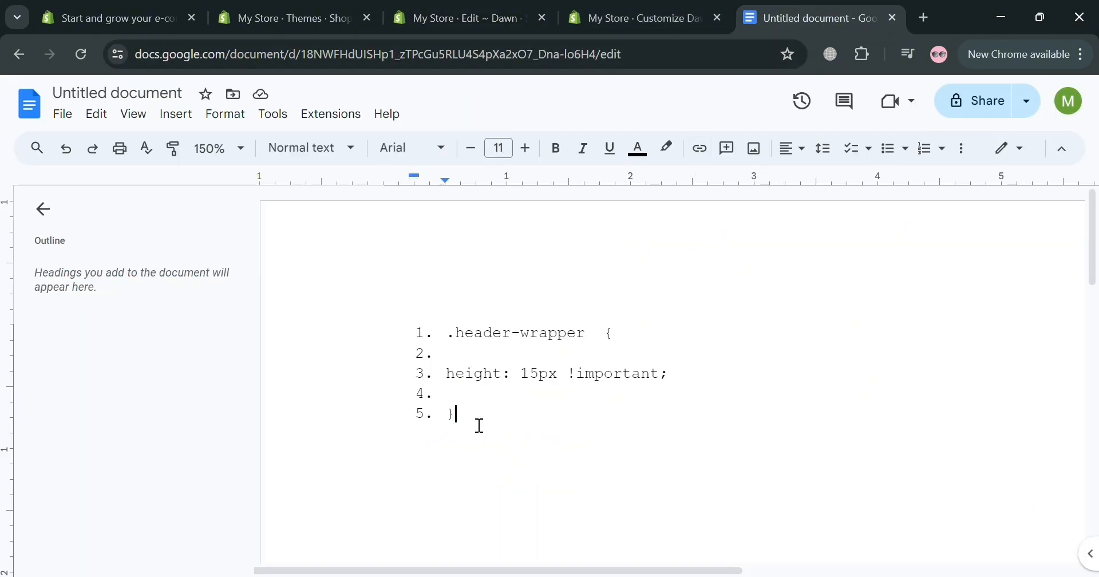
pyautogui.moveTo(475, 422); pyautogui.dragTo(460, 333)
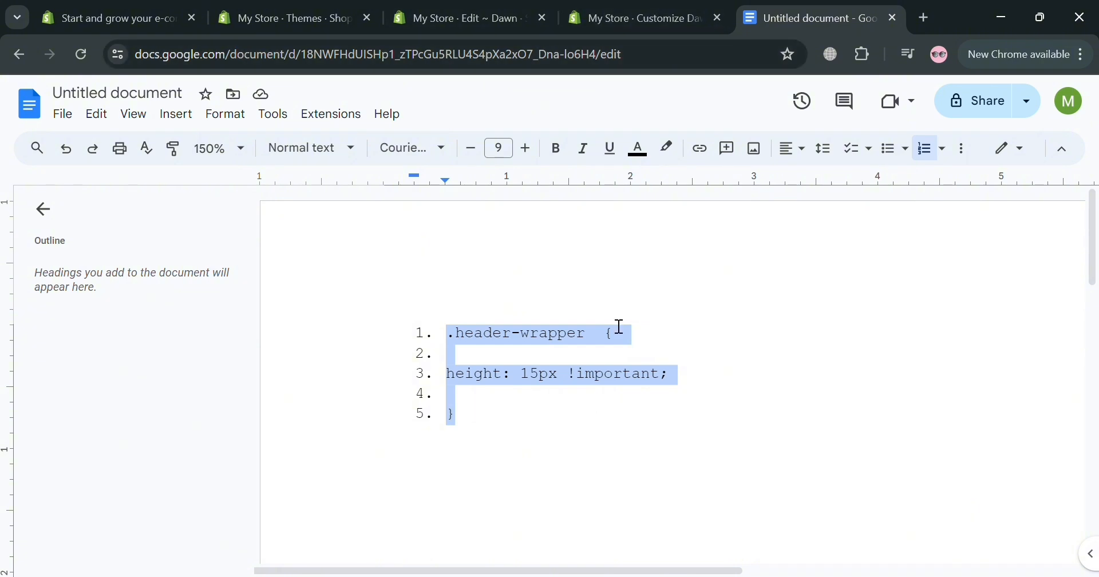
pyautogui.click(475, 8)
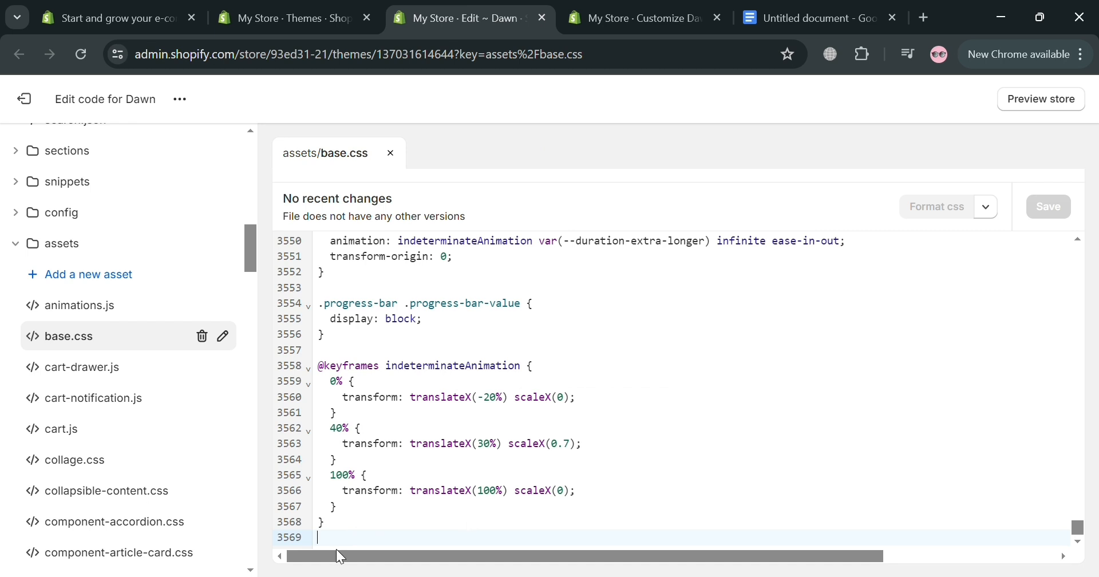
pyautogui.write('.header-wrapper  {   height: 15px !important;   }')
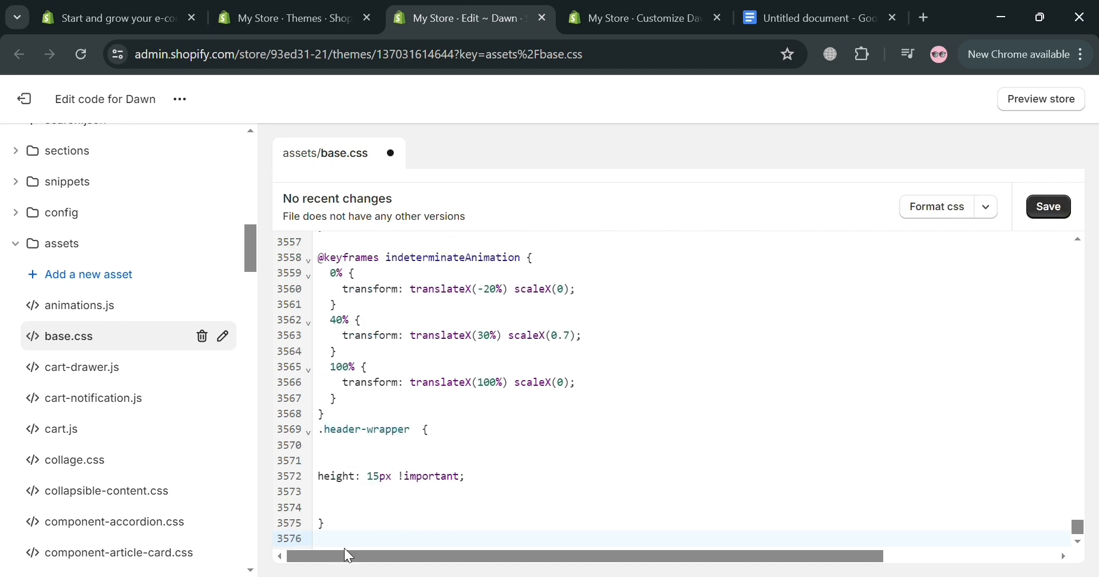
# Step: Switch to the Dawn theme customizer and examine the home page's header section in the preview
pyautogui.click(335, 10)
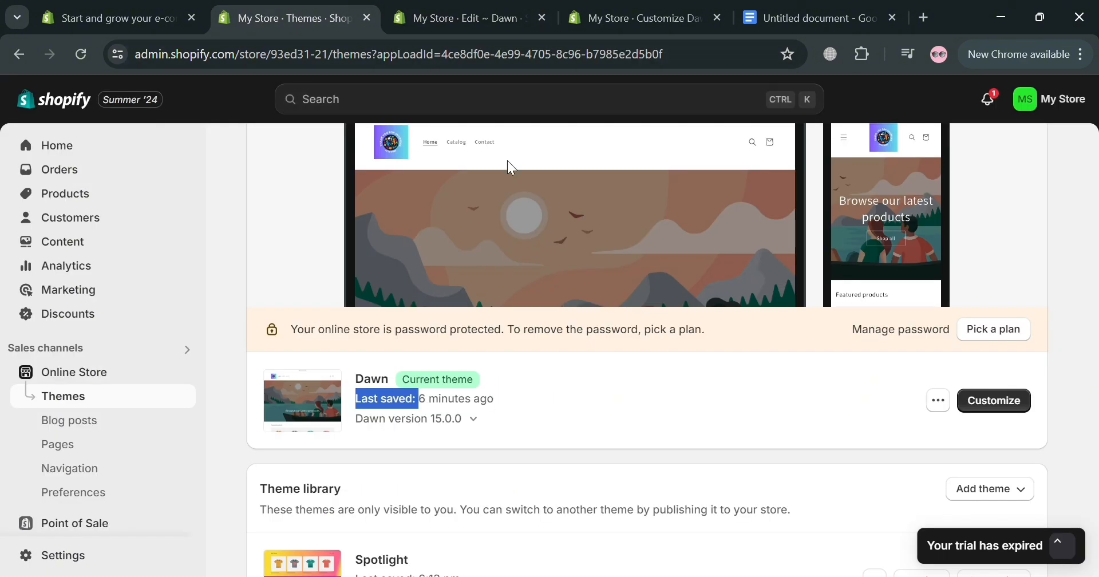
pyautogui.click(978, 424)
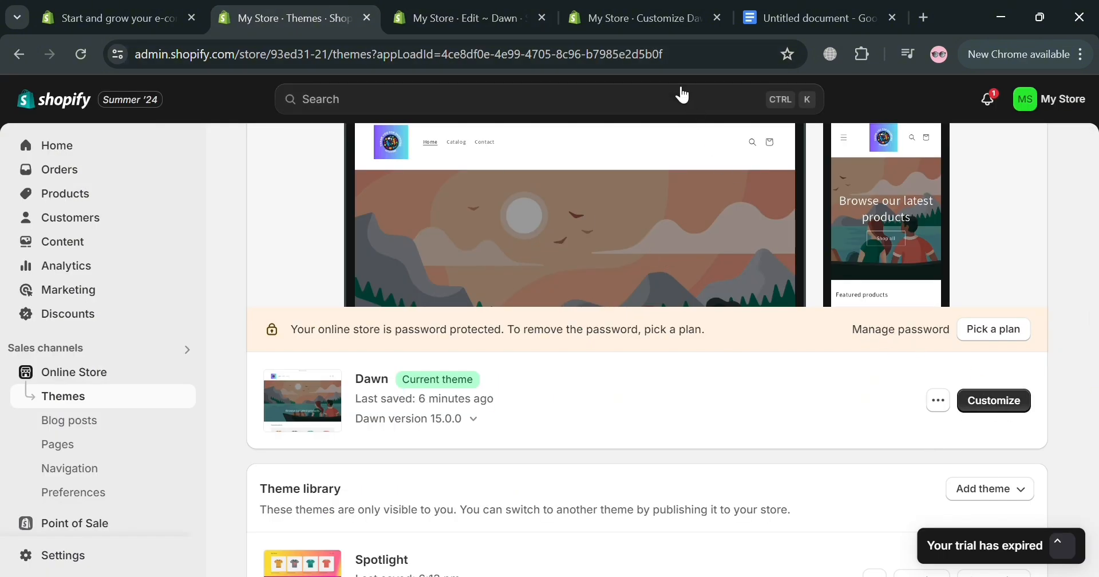
pyautogui.click(657, 8)
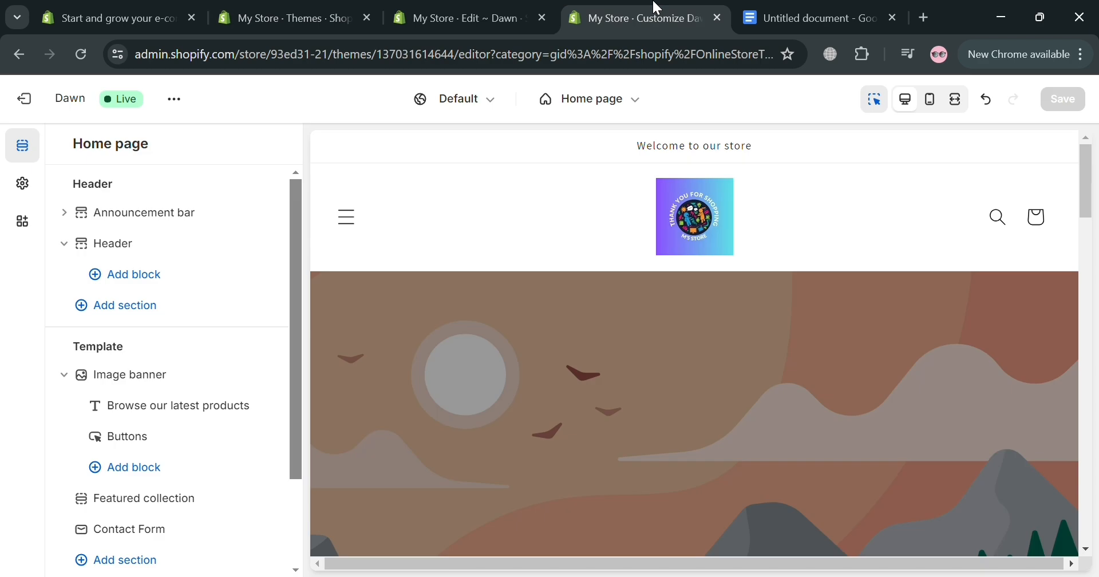
pyautogui.click(380, 362)
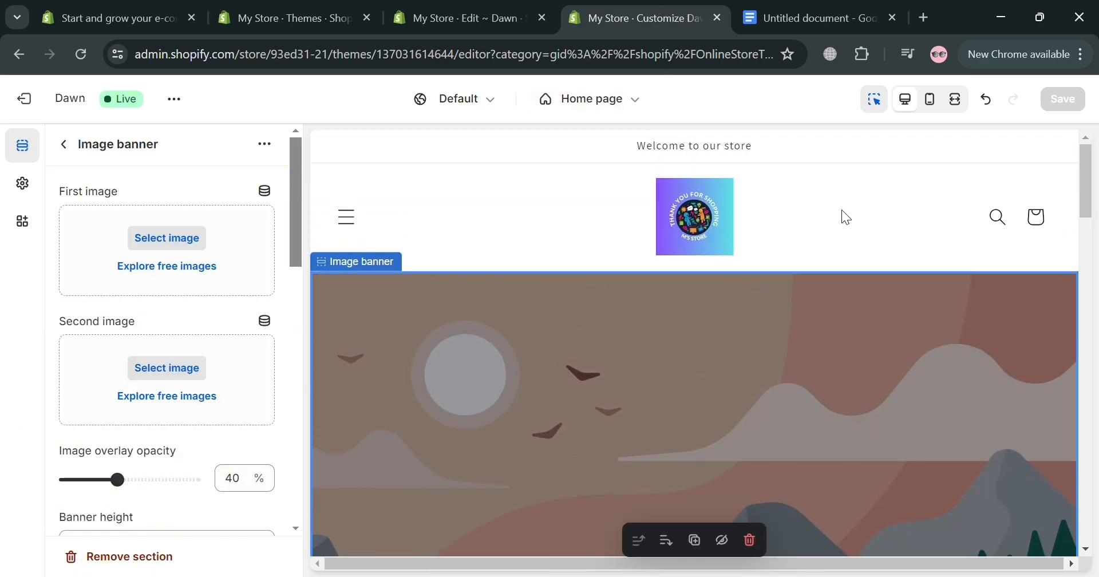
pyautogui.click(657, 213)
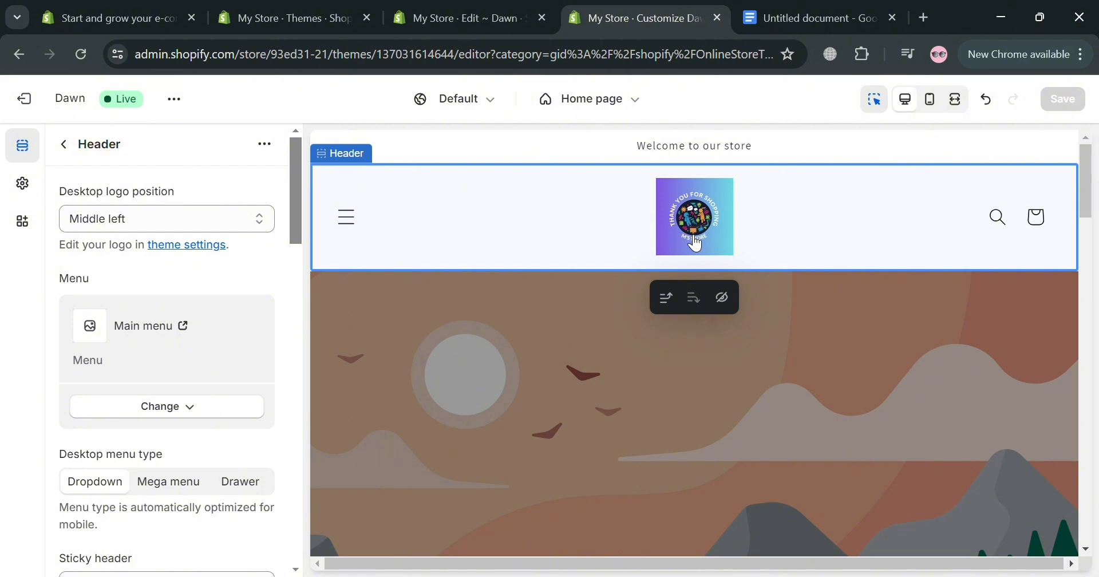
# Step: Save base.css in the code editor and reload the theme customizer to check the header and its menu drawer
pyautogui.click(424, 5)
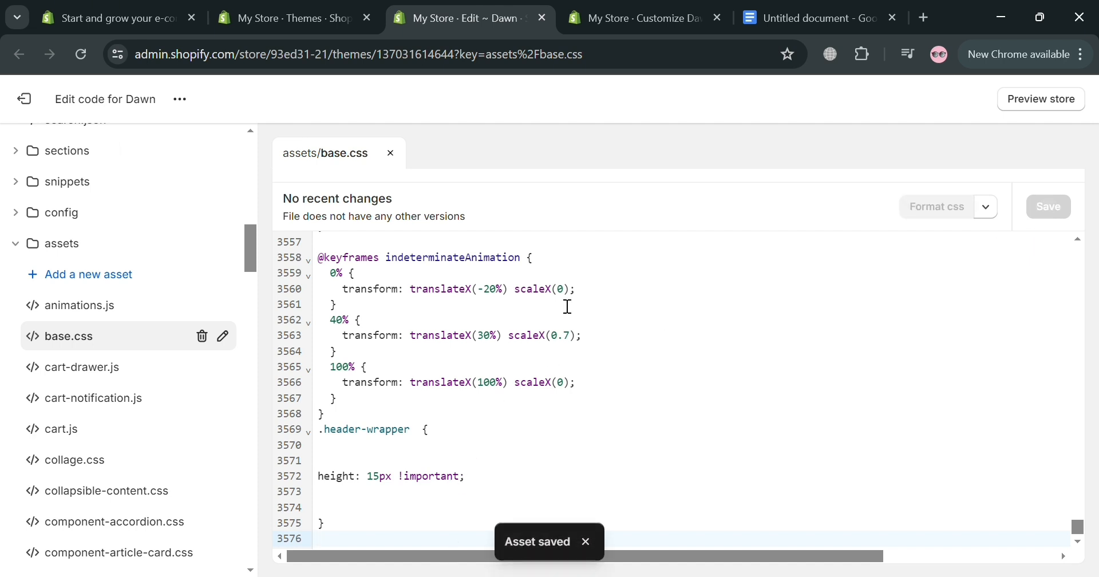
pyautogui.click(614, 3)
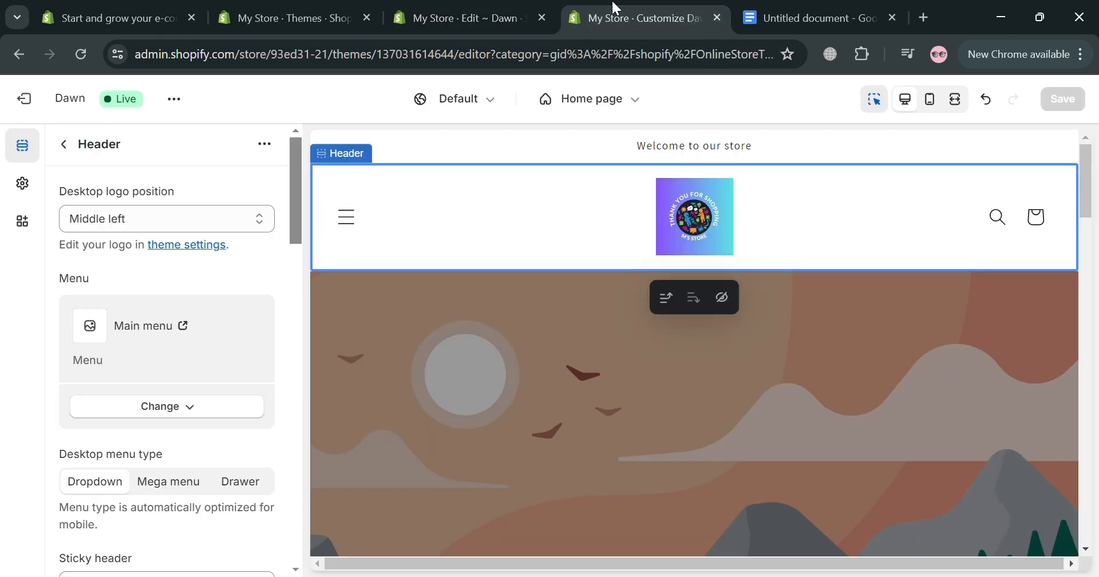
pyautogui.click(76, 54)
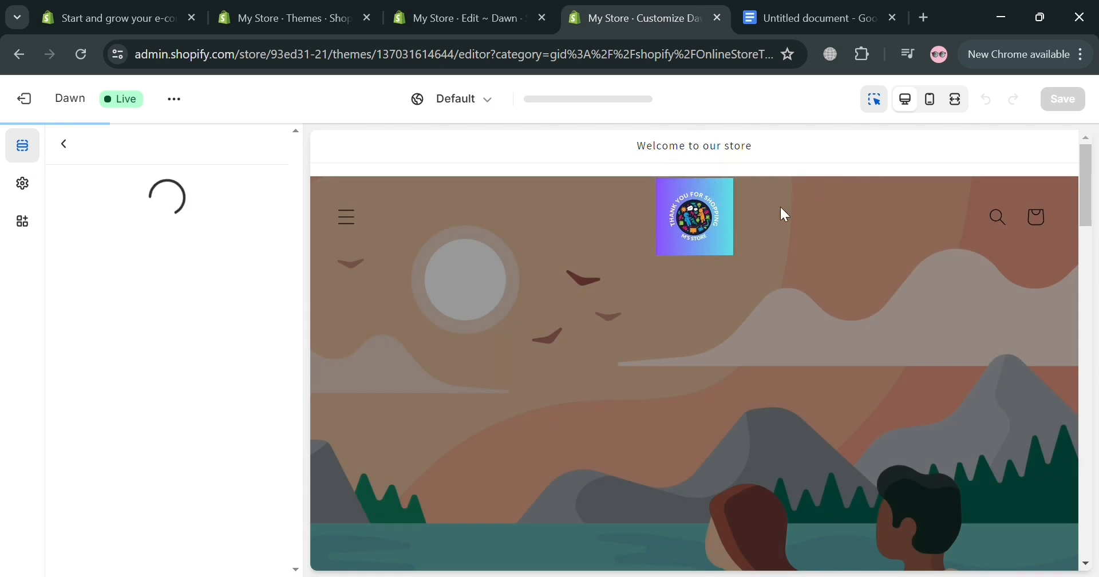
pyautogui.click(352, 235)
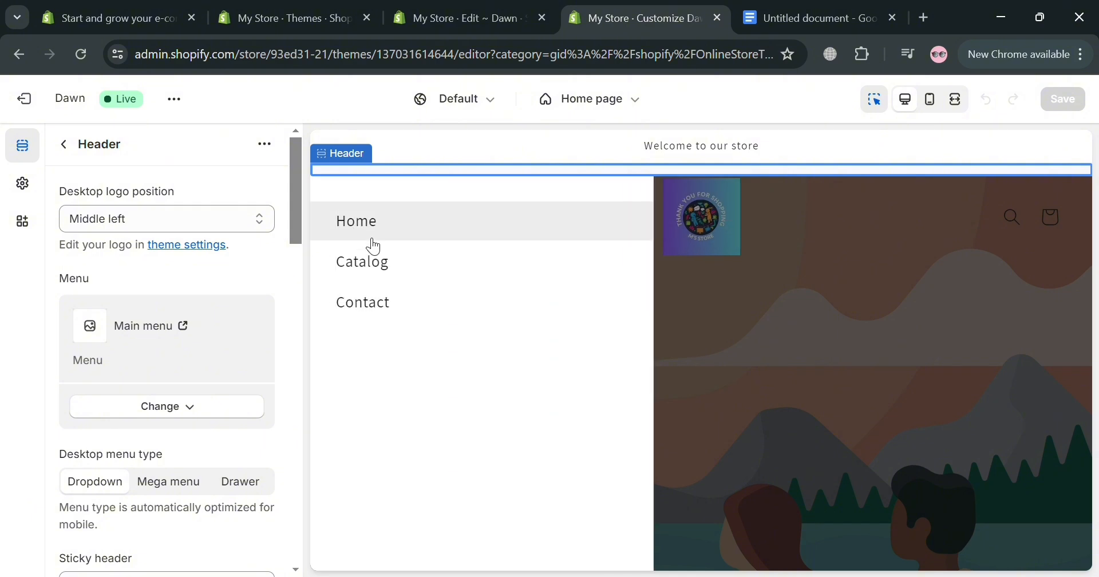
pyautogui.click(811, 343)
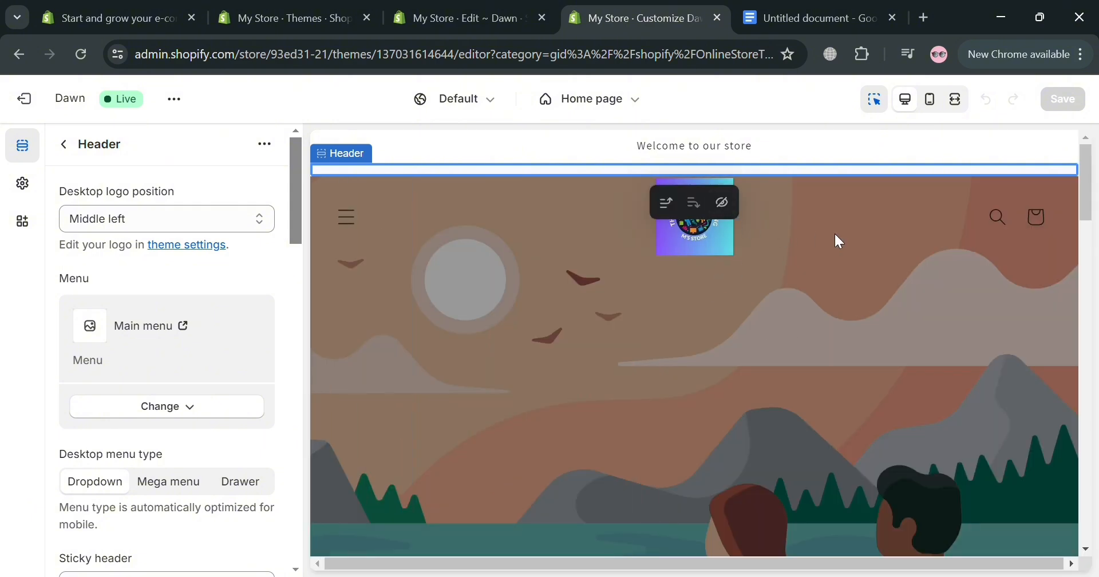
# Step: Set the height in base.css's .header-wrapper rule to 60px and save the file
pyautogui.click(513, 22)
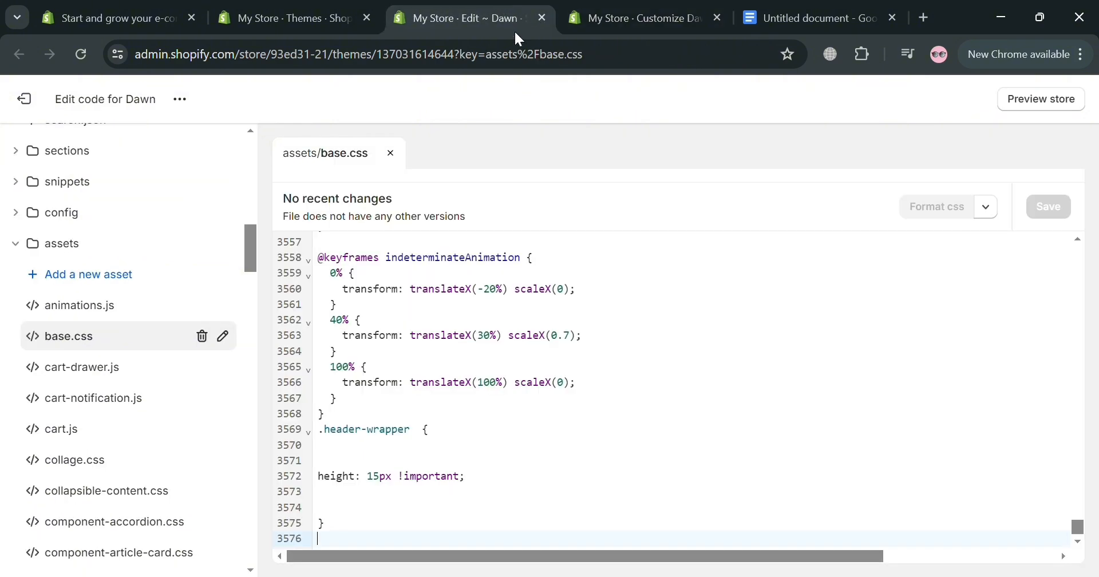
pyautogui.click(389, 486)
pyautogui.press('BackSpace')
pyautogui.press('BackSpace')
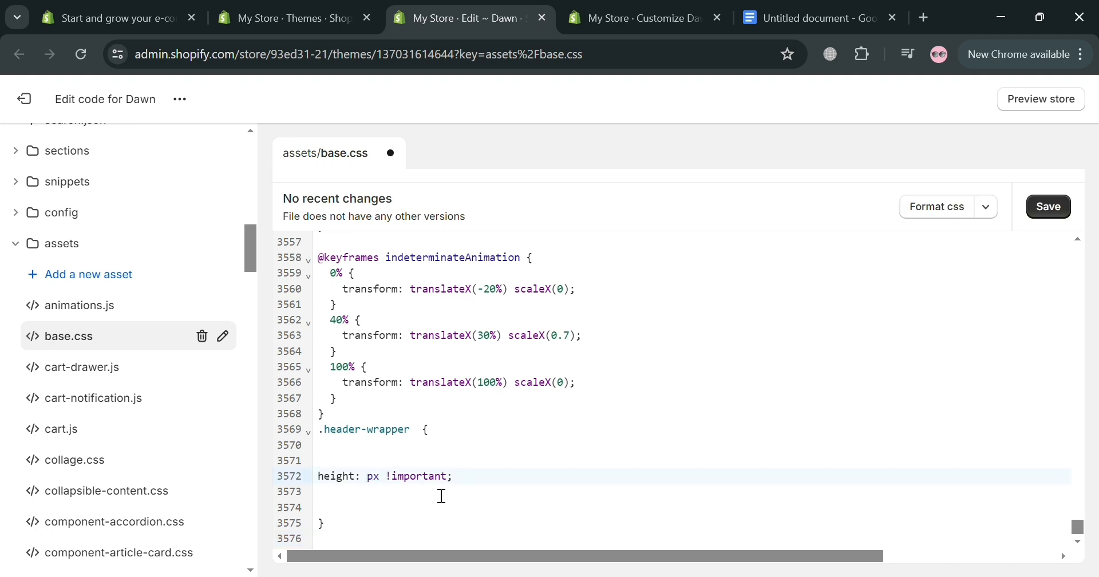
pyautogui.write('60')
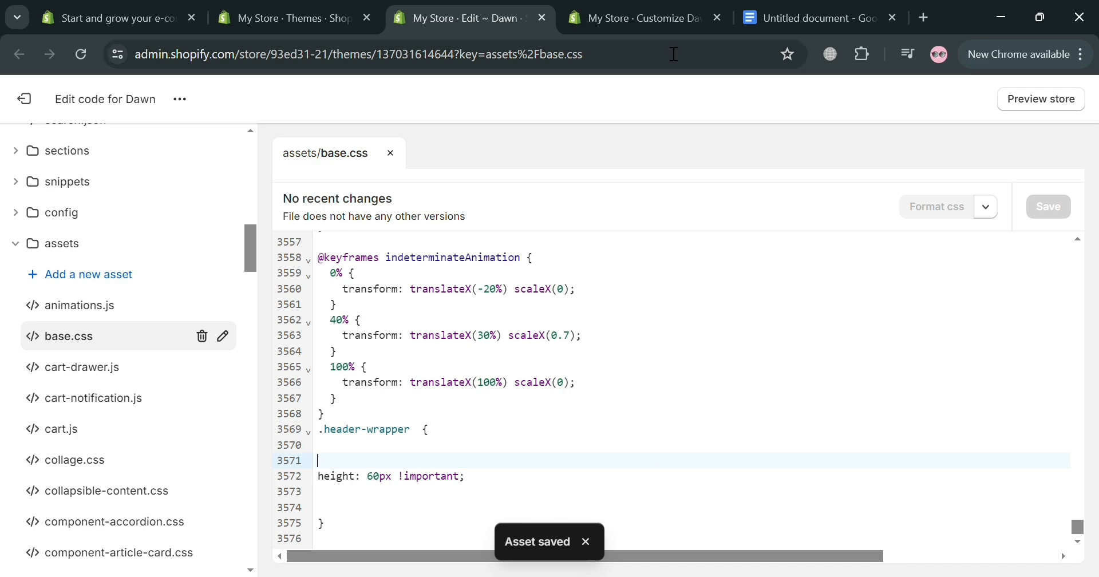
# Step: Reload the theme customizer and check the header height, menu drawer and image banner in the home page preview
pyautogui.click(634, 10)
pyautogui.click(81, 55)
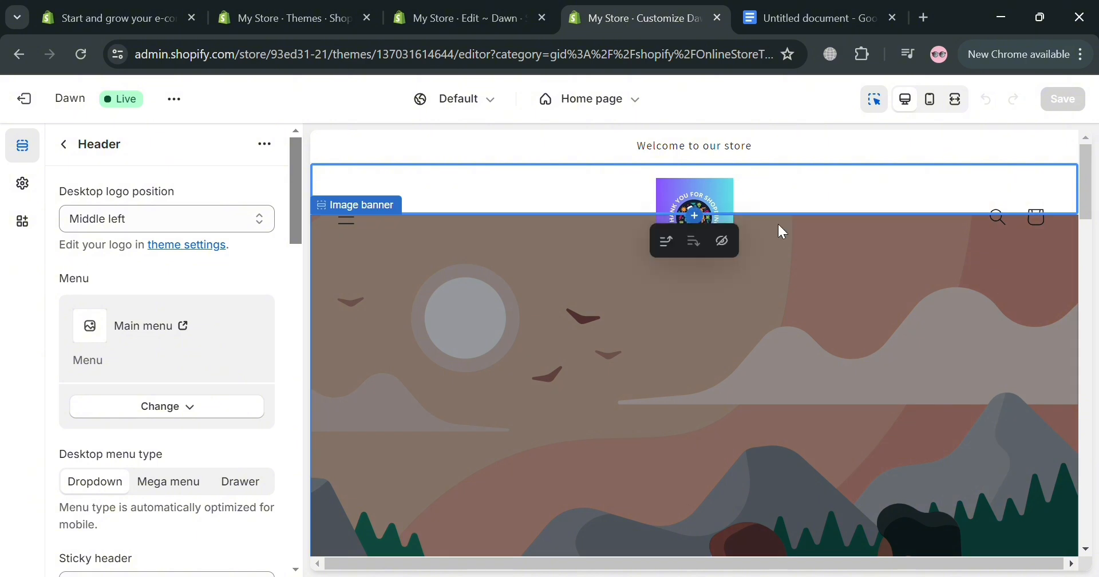
pyautogui.click(346, 222)
pyautogui.click(784, 374)
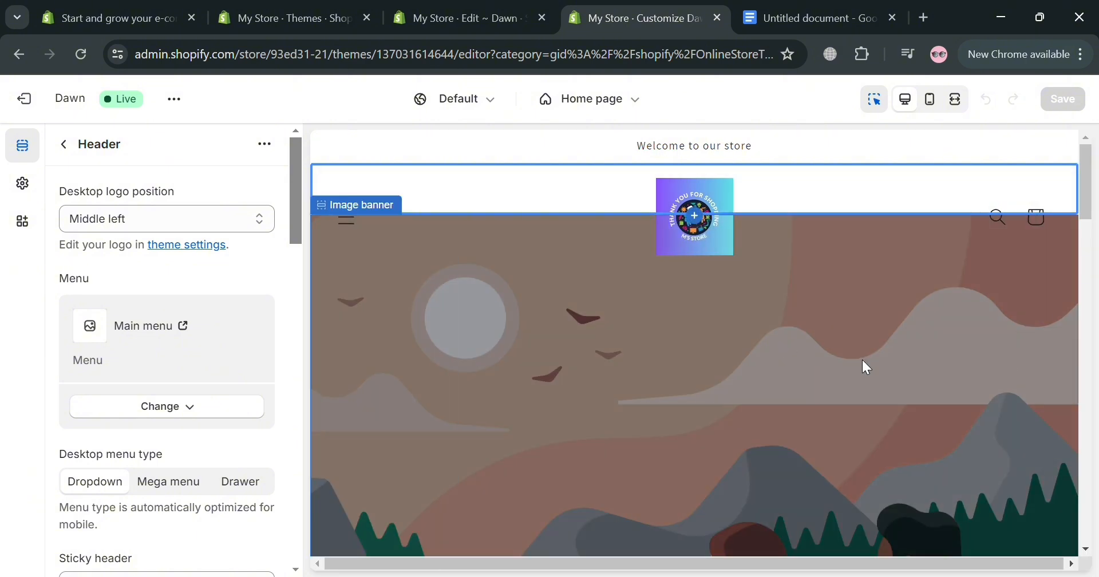
pyautogui.click(567, 411)
pyautogui.click(466, 17)
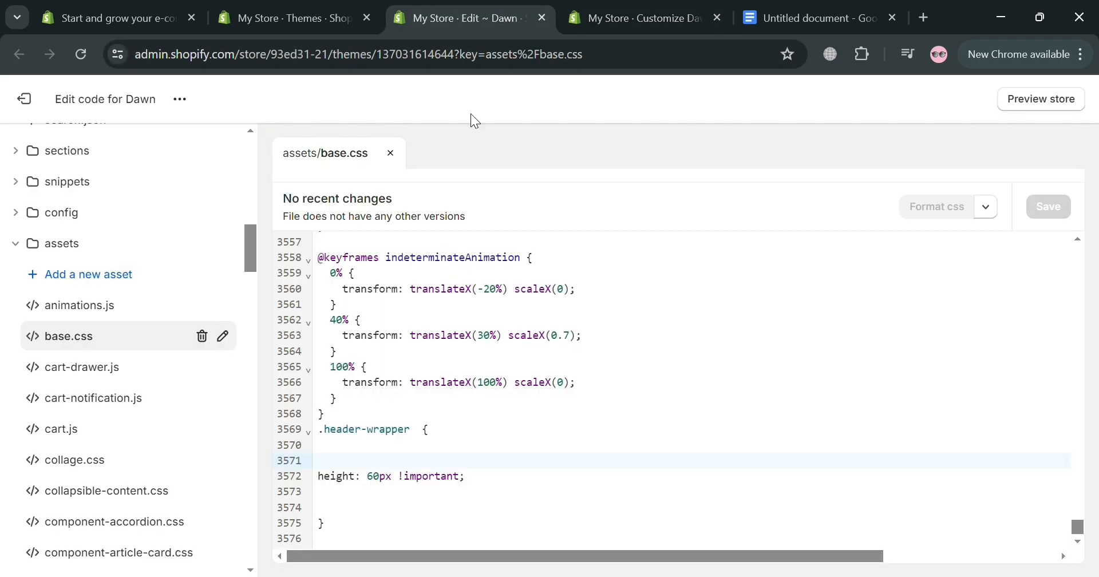
pyautogui.click(664, 17)
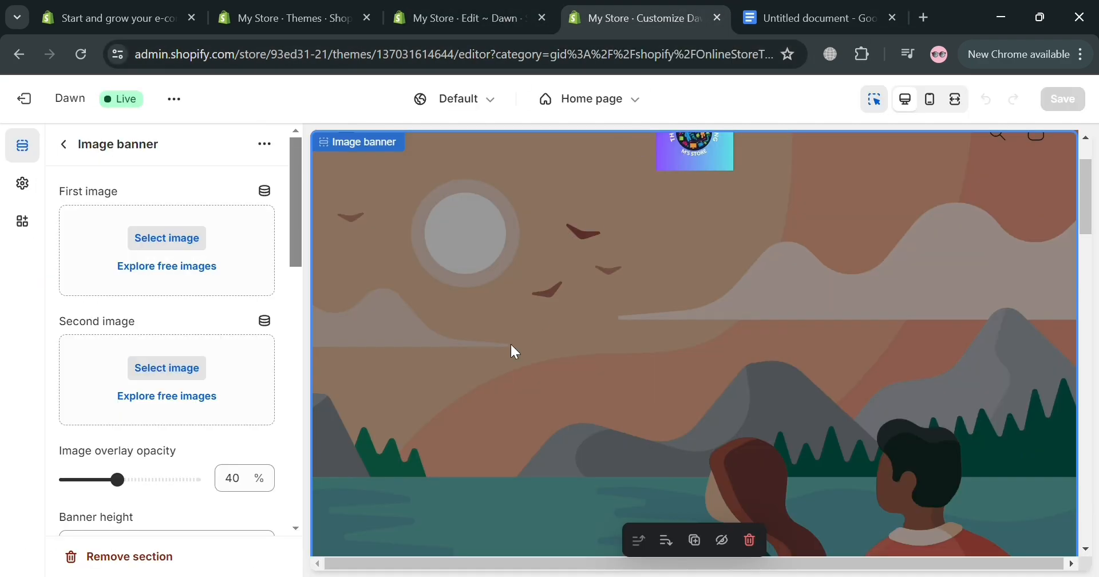
# Step: Set the Header section's desktop logo position to Top left, save the theme and reload the customizer
pyautogui.click(64, 144)
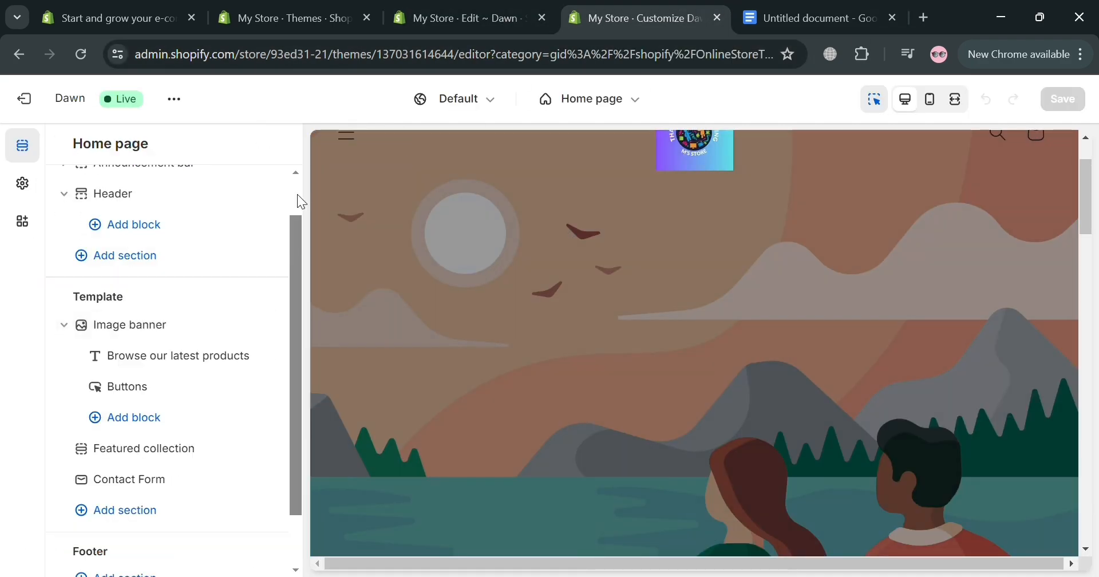
pyautogui.click(521, 186)
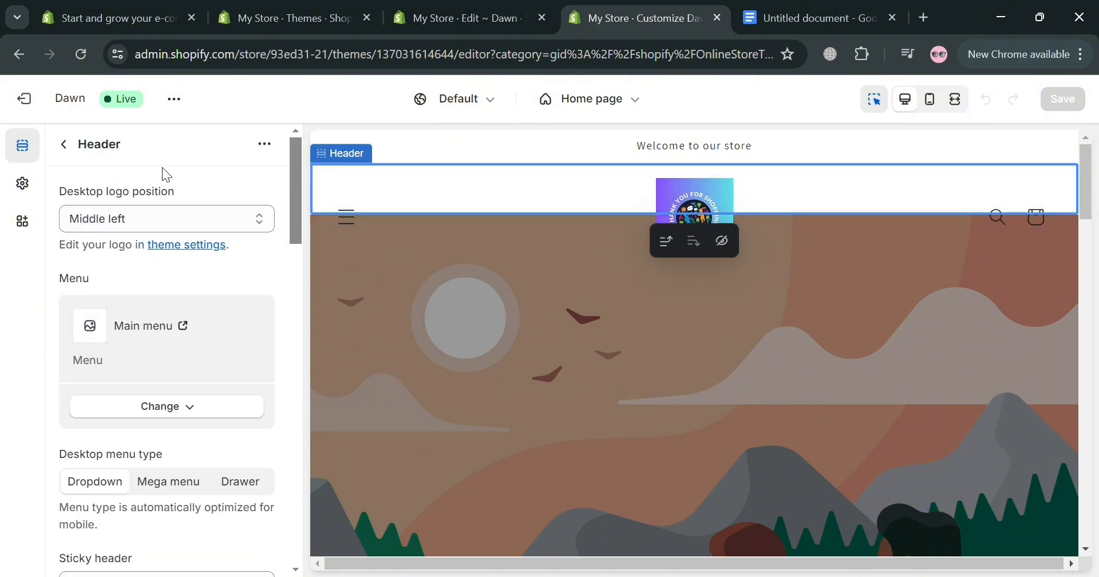
pyautogui.click(252, 221)
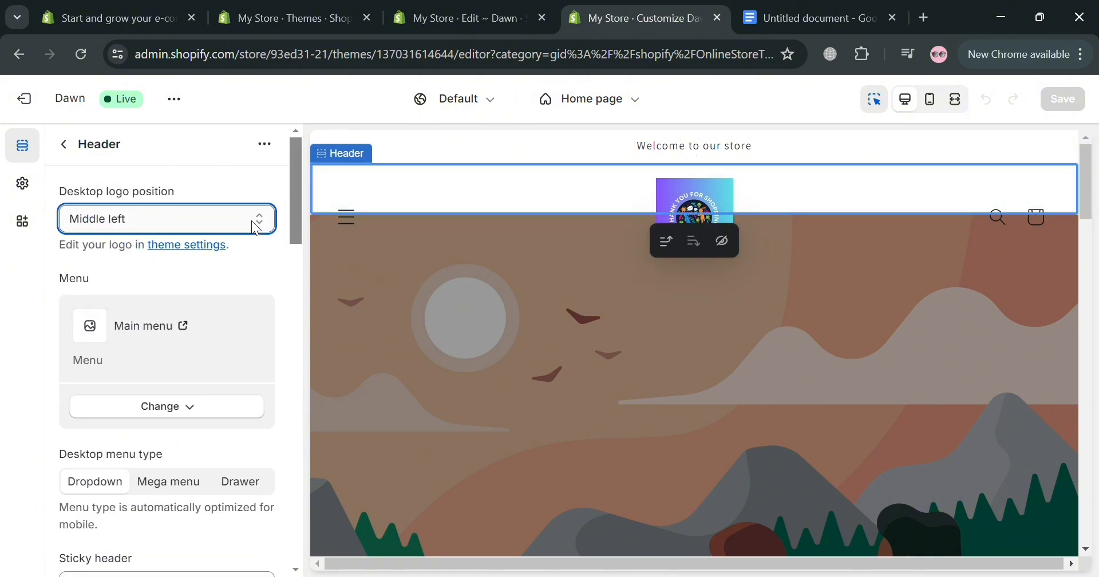
pyautogui.click(221, 241)
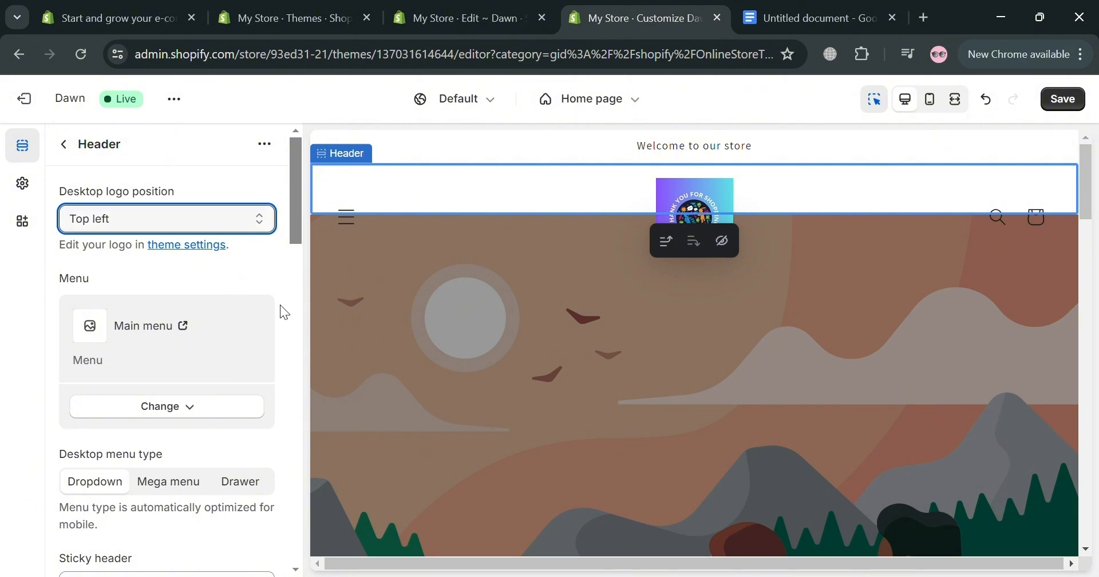
pyautogui.click(283, 280)
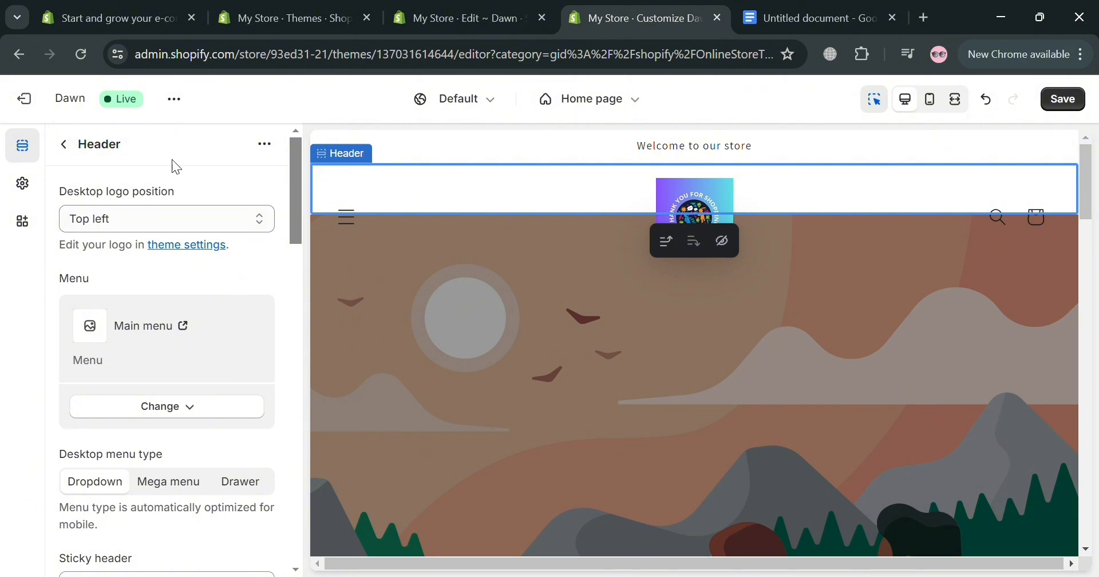
pyautogui.click(82, 63)
pyautogui.click(1075, 106)
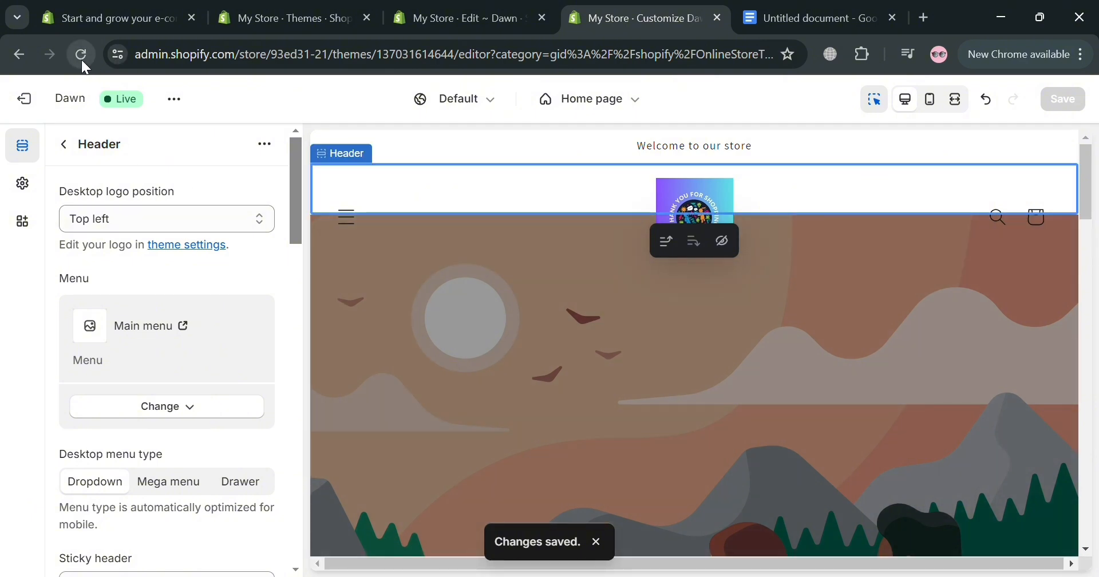
pyautogui.click(81, 56)
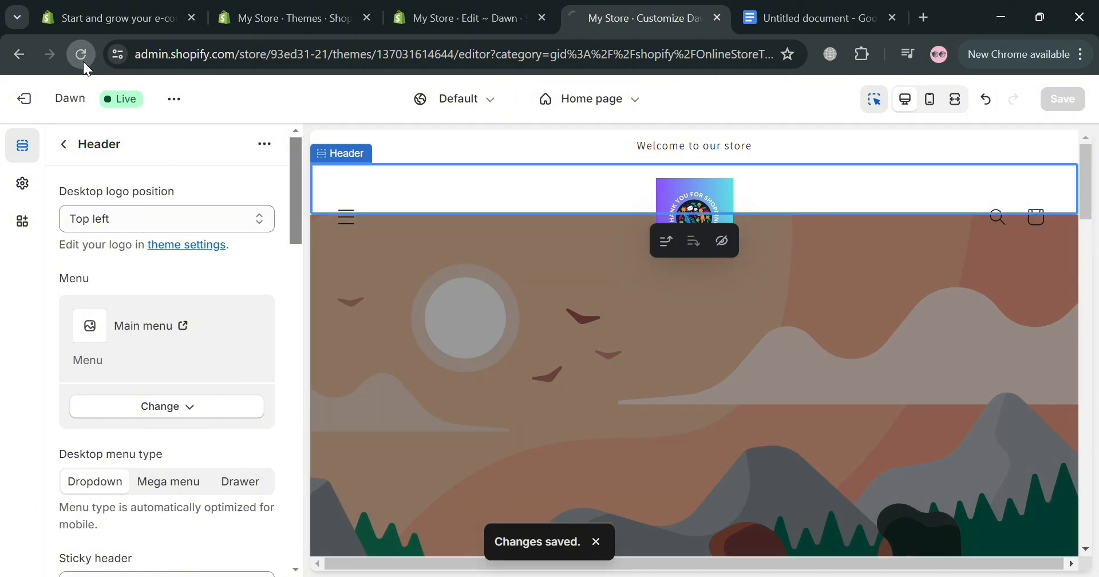
pyautogui.click(190, 412)
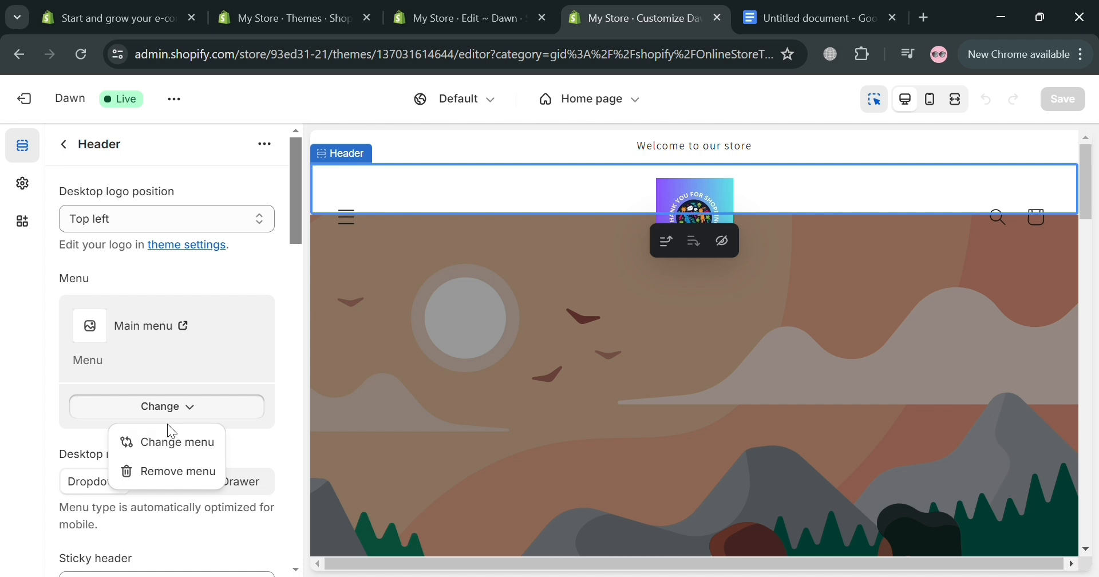
pyautogui.scroll(-4, 166, 418)
pyautogui.scroll(4, 232, 337)
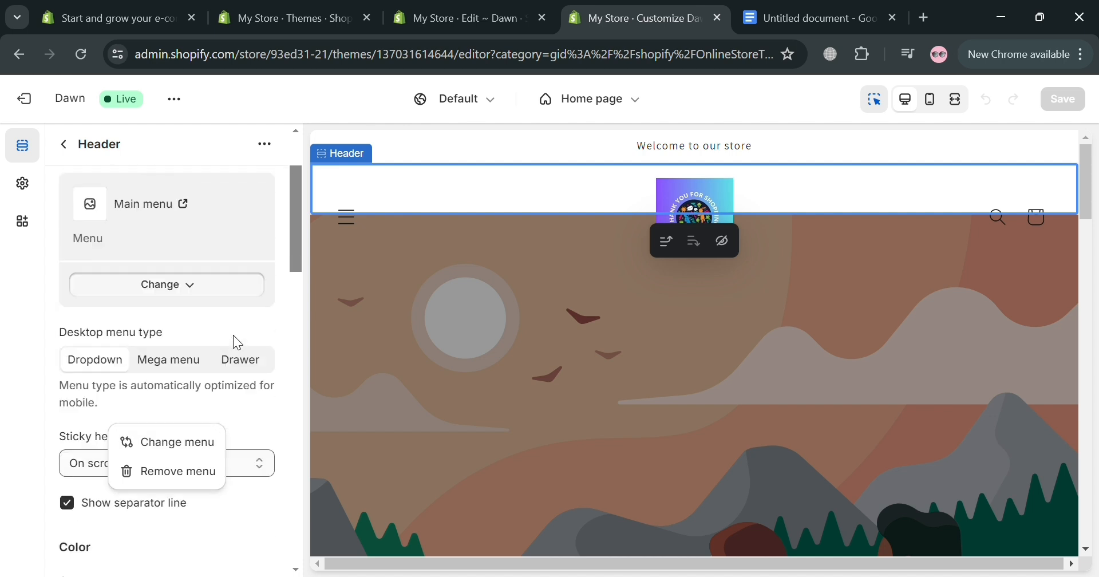
pyautogui.click(286, 279)
# Step: Try Mega menu as the header's desktop menu type and set it to Drawer
pyautogui.scroll(-3, 209, 513)
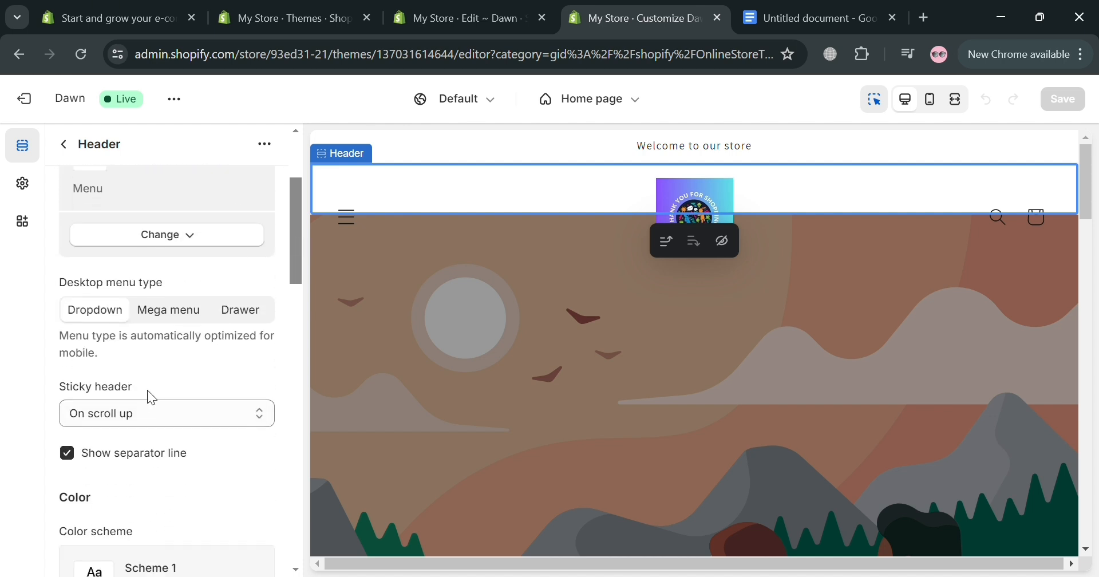
pyautogui.scroll(2, 146, 401)
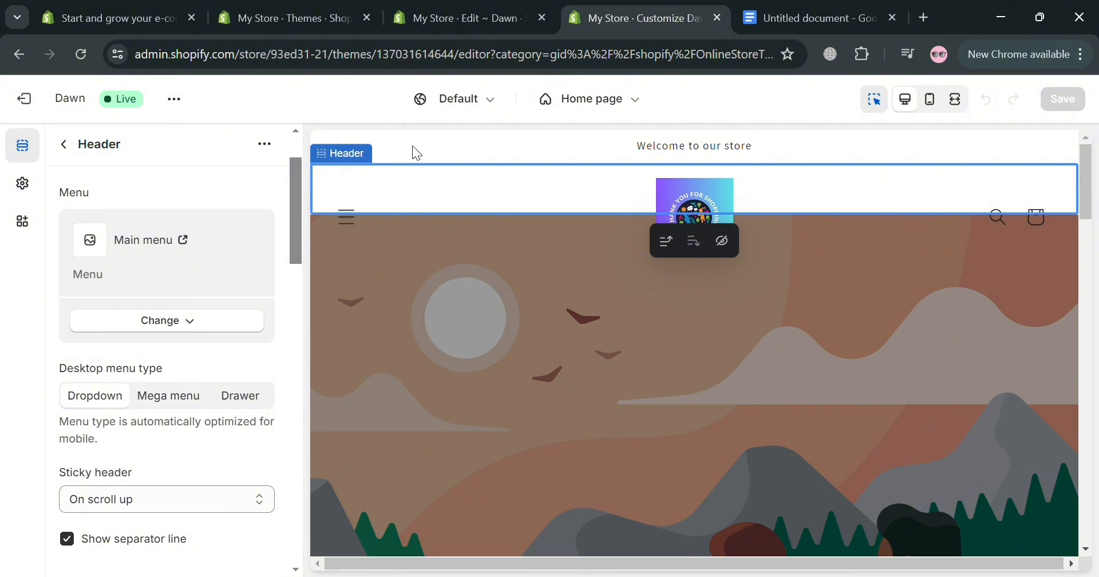
pyautogui.click(179, 395)
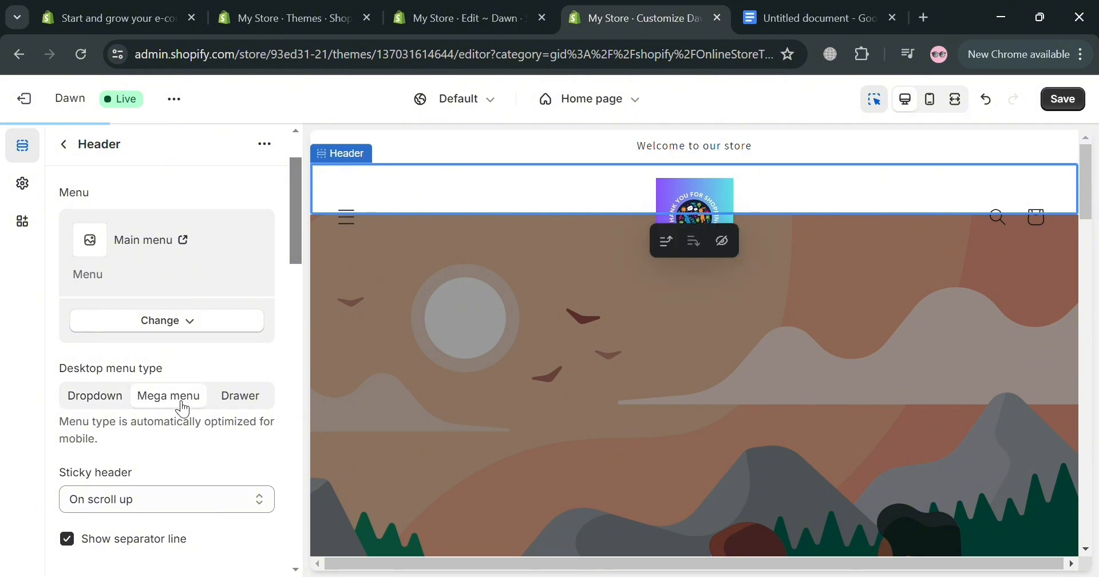
pyautogui.click(247, 408)
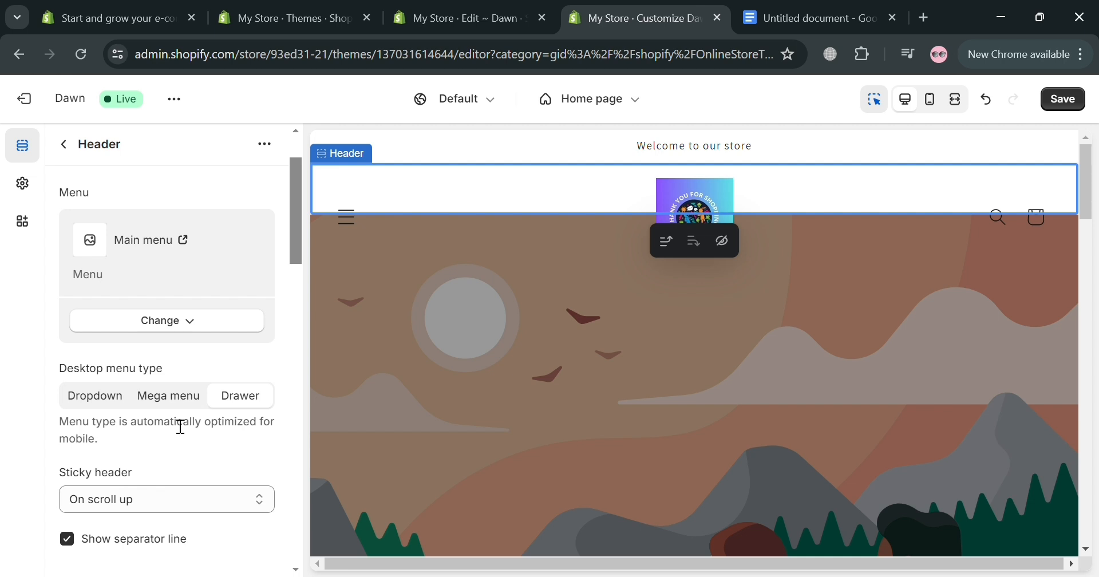
# Step: Set the Header section's sticky header option to Always, reduce logo size and check its scrolling behavior in the home page preview
pyautogui.scroll(-3, 203, 438)
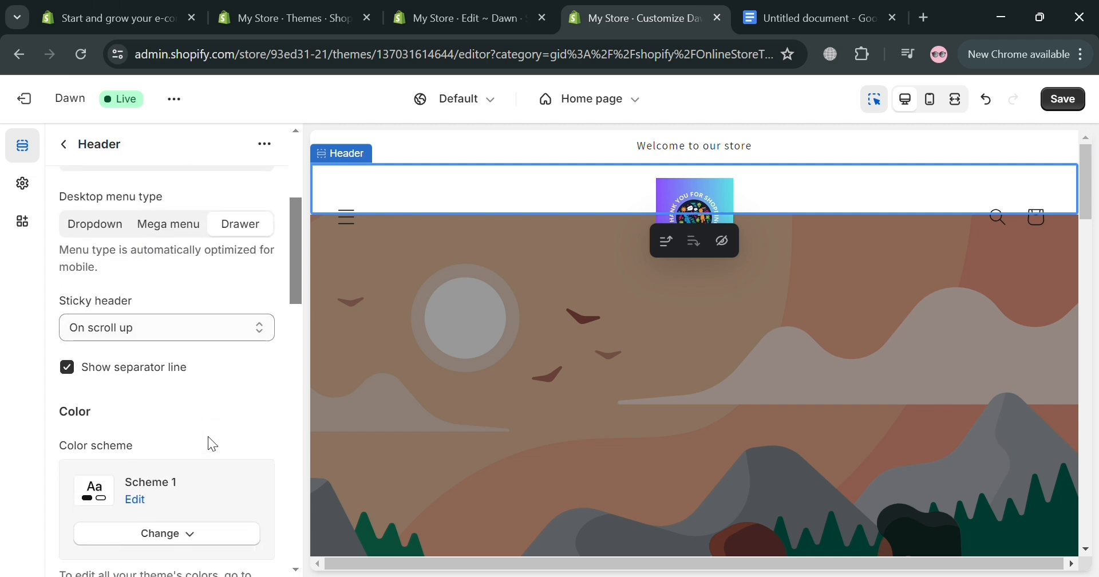
pyautogui.click(260, 329)
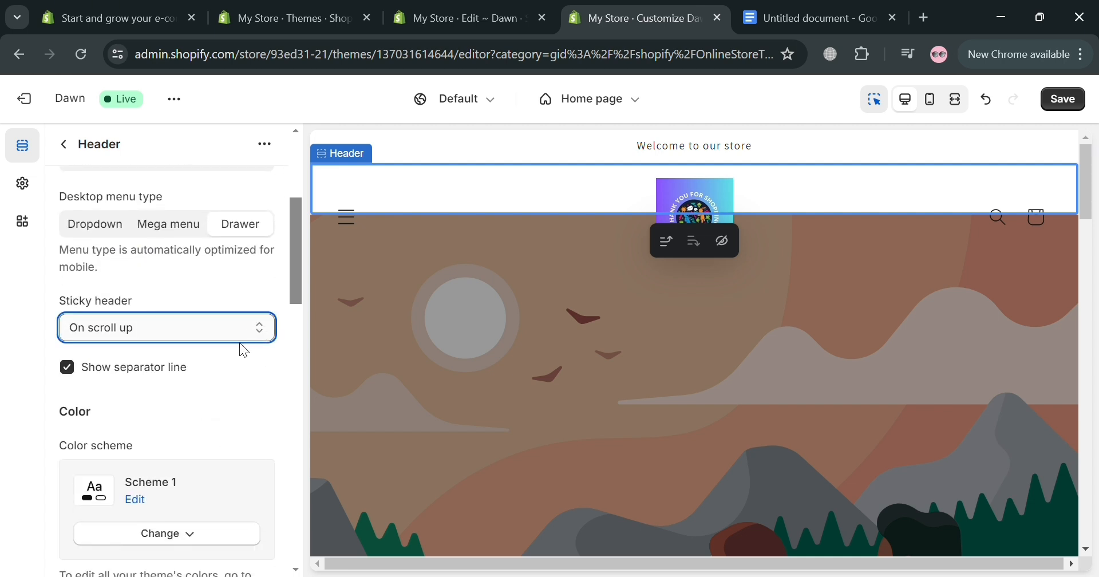
pyautogui.click(231, 385)
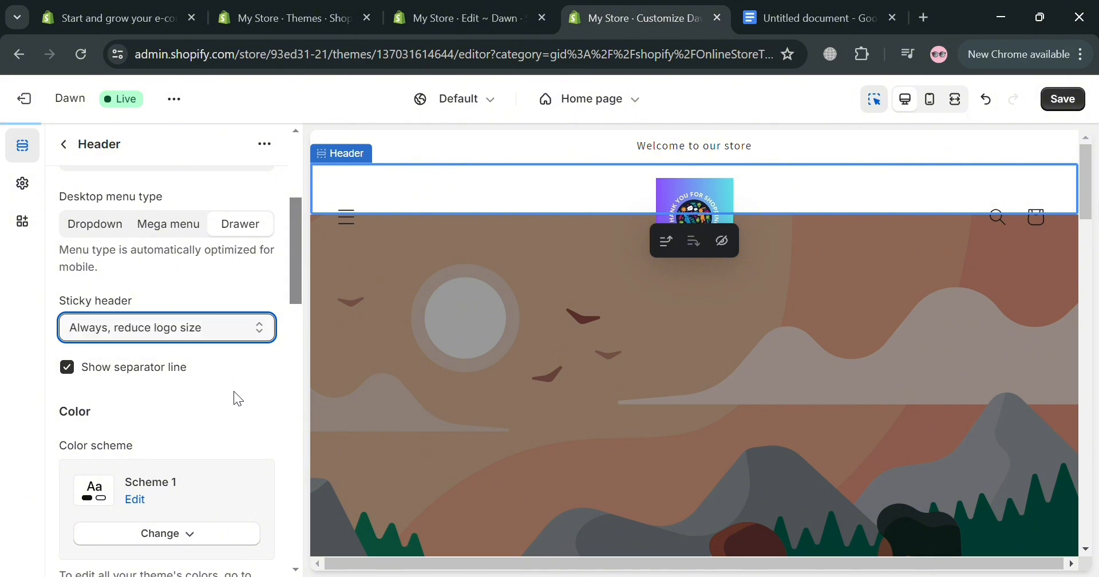
pyautogui.click(533, 246)
pyautogui.scroll(-4, 629, 297)
pyautogui.scroll(-10, 661, 306)
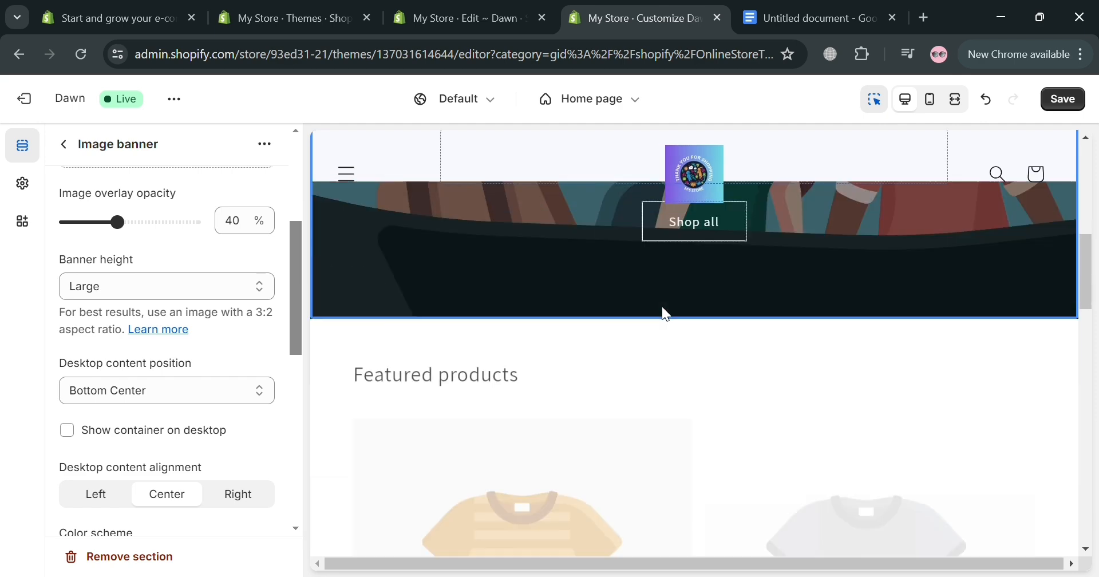
pyautogui.scroll(5, 687, 229)
pyautogui.scroll(6, 635, 191)
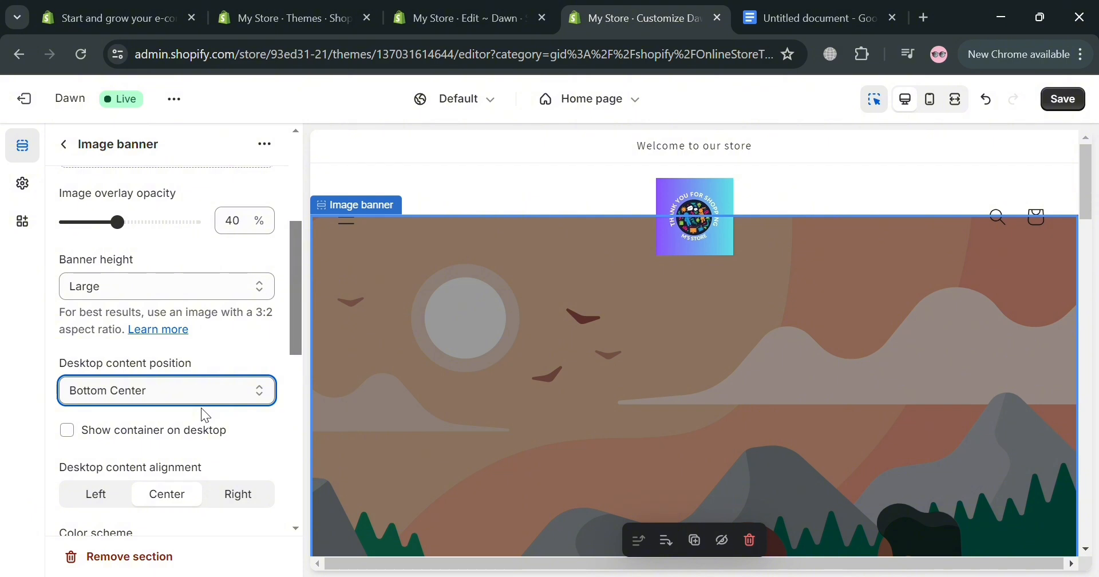
# Step: Set the Image banner section's image overlay opacity to 60%
pyautogui.scroll(-2, 215, 411)
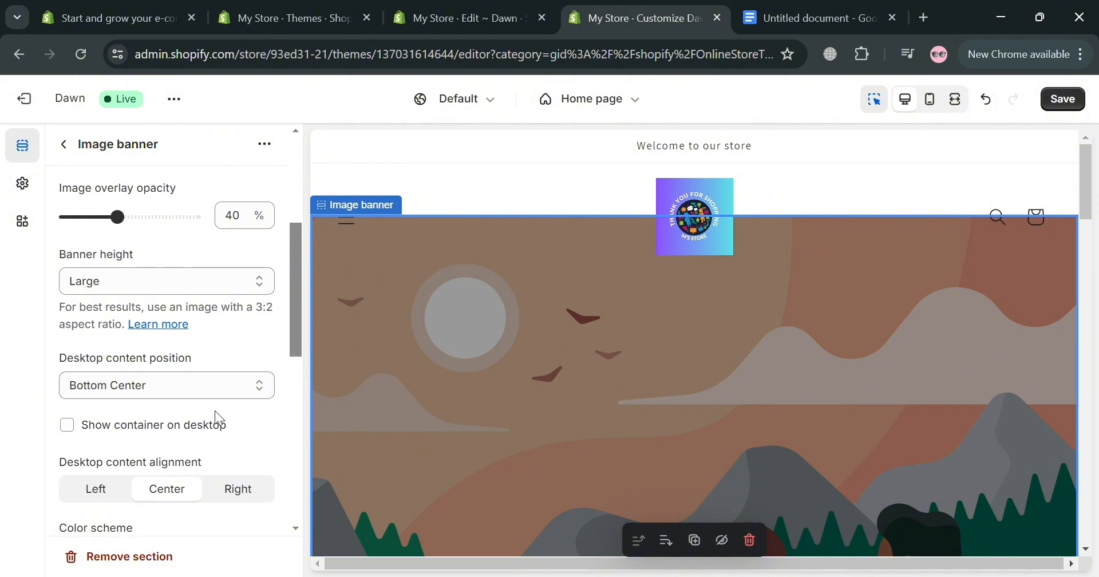
pyautogui.scroll(2, 216, 239)
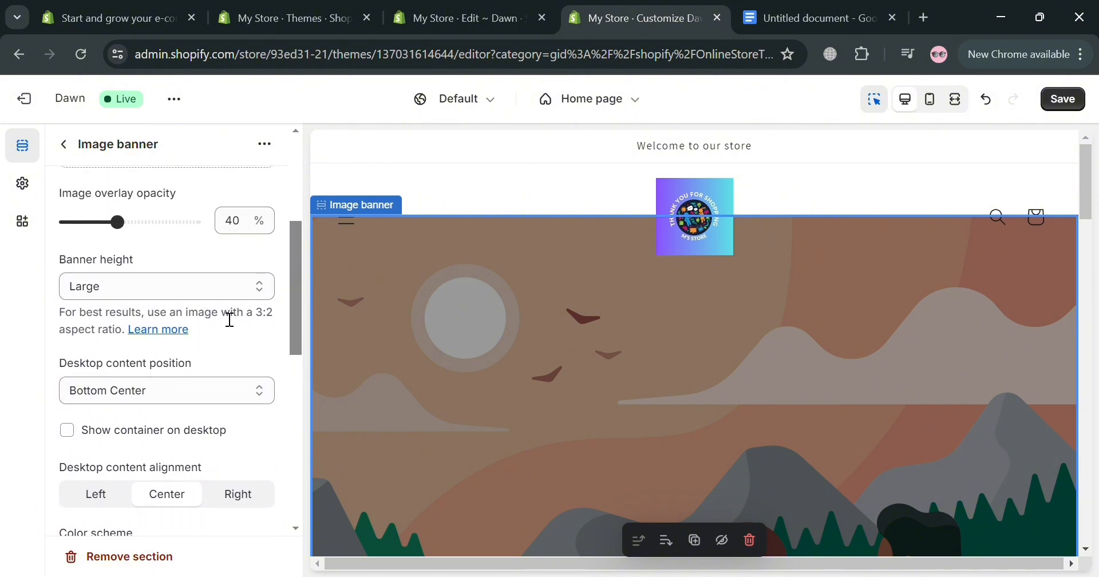
pyautogui.moveTo(118, 224); pyautogui.dragTo(158, 235)
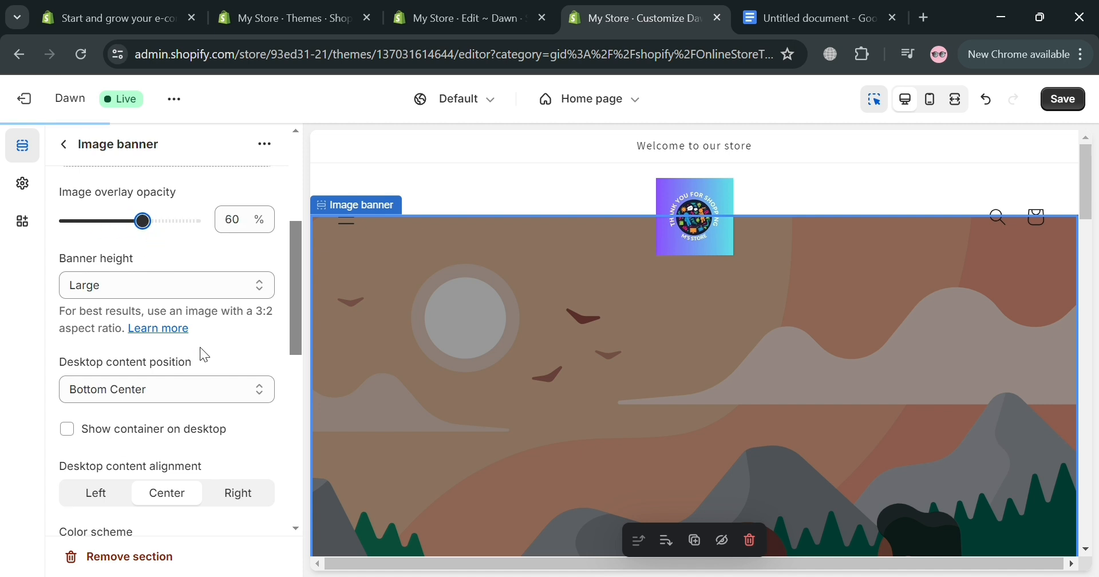
pyautogui.scroll(-5, 203, 355)
pyautogui.scroll(2, 174, 348)
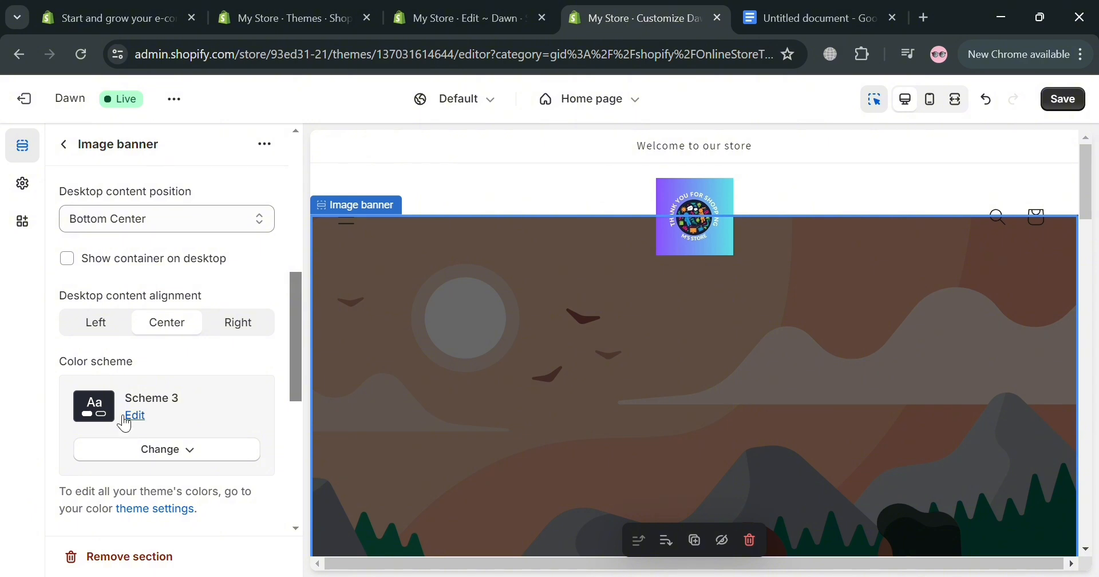
pyautogui.click(194, 458)
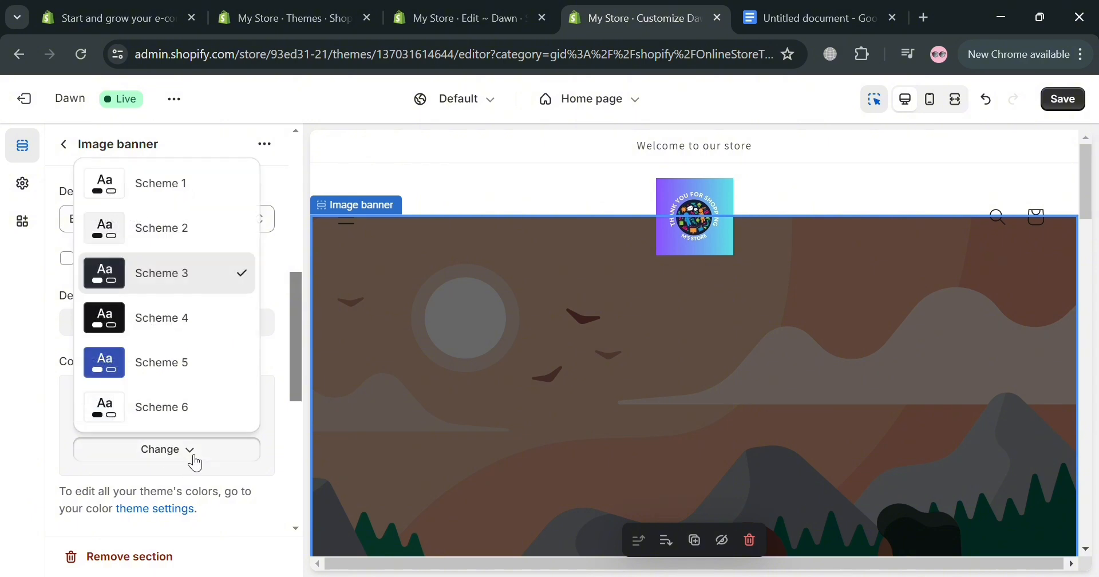
pyautogui.scroll(-3, 269, 420)
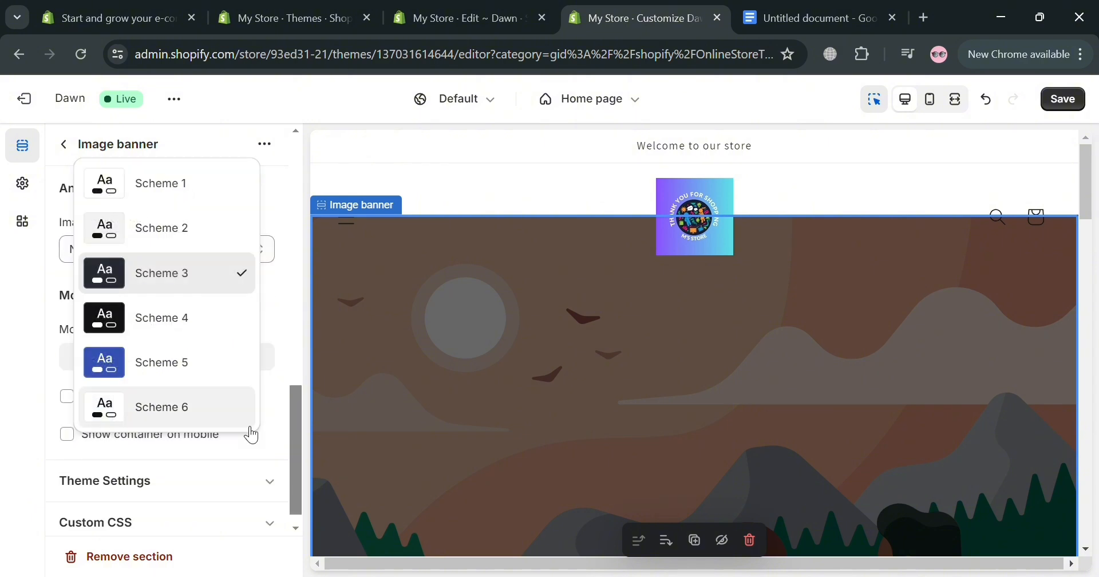
pyautogui.click(252, 459)
pyautogui.scroll(-1, 147, 415)
pyautogui.scroll(8, 143, 420)
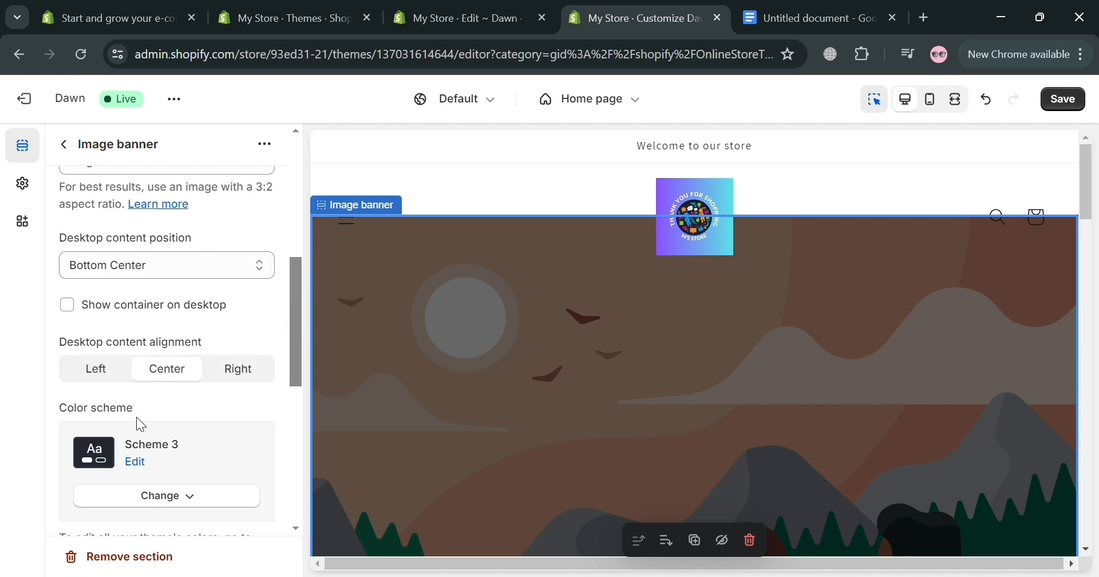
# Step: Edit the image banner's Scheme 3 color scheme and change its background color to turquoise #21D0DE
pyautogui.scroll(-2, 140, 425)
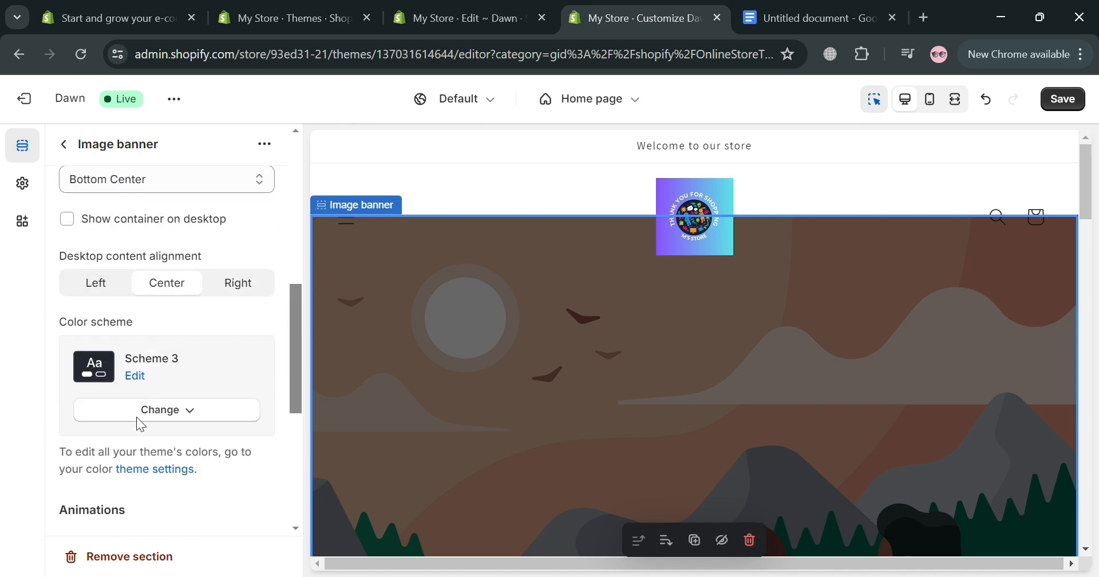
pyautogui.click(137, 378)
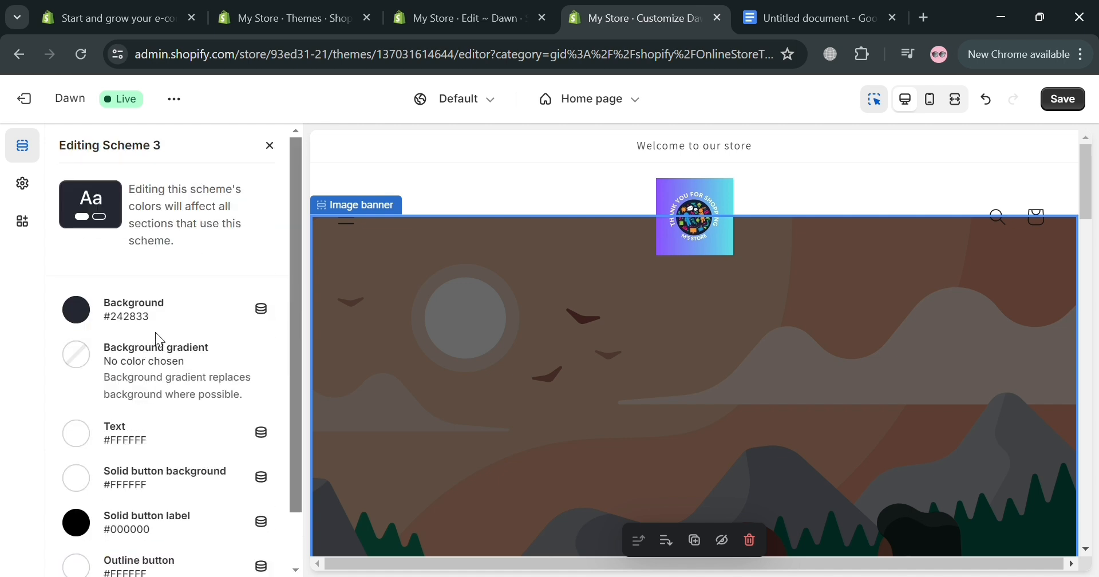
pyautogui.click(262, 311)
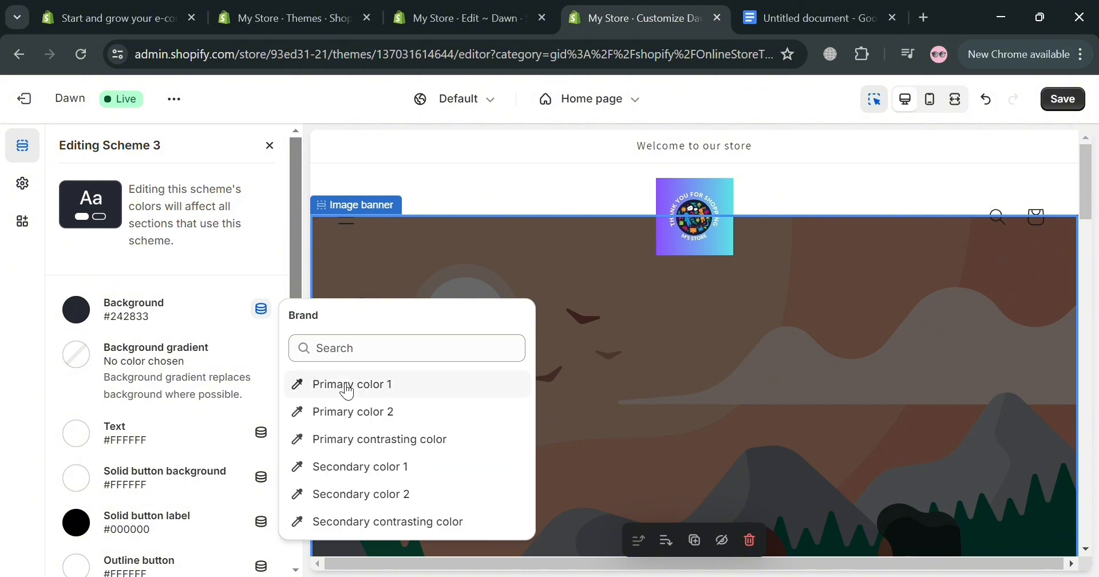
pyautogui.click(80, 314)
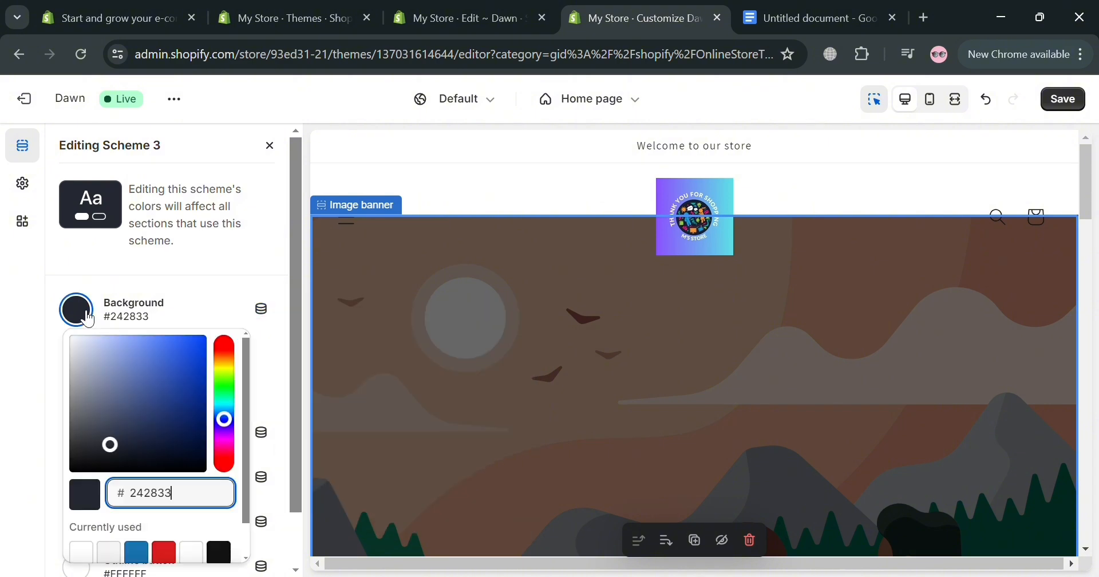
pyautogui.moveTo(123, 446); pyautogui.dragTo(187, 352)
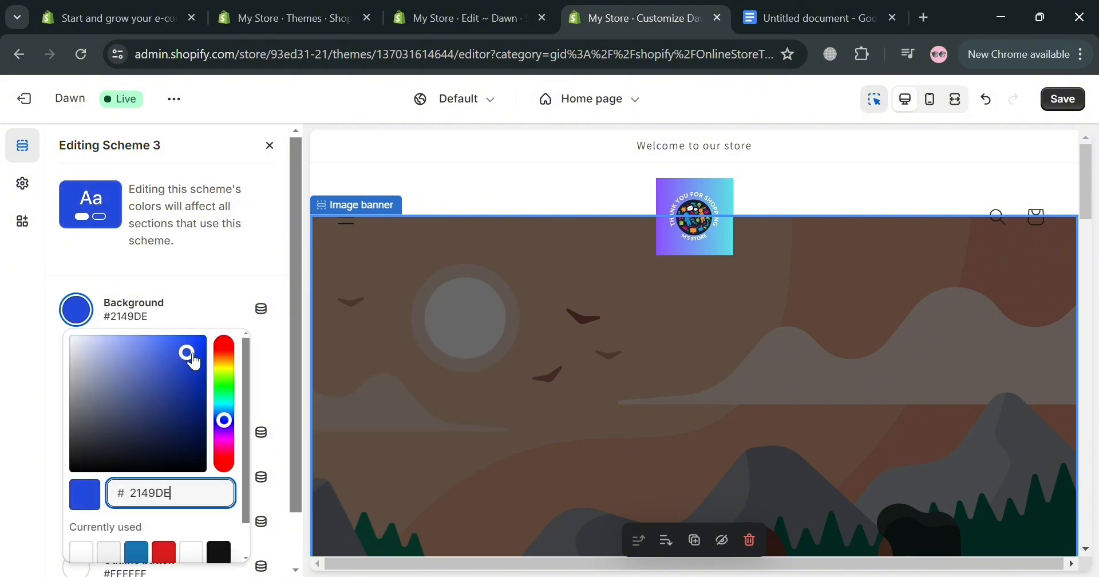
pyautogui.moveTo(233, 395)
pyautogui.mouseDown()
pyautogui.moveTo(227, 385)
pyautogui.moveTo(232, 411)
pyautogui.mouseUp()
pyautogui.scroll(-2, 141, 481)
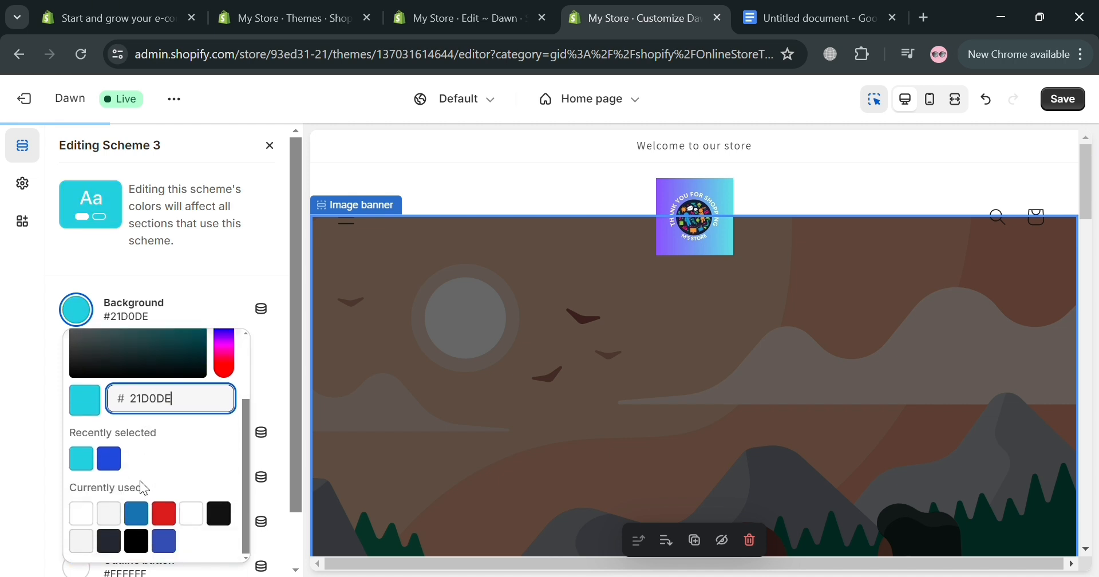
pyautogui.click(81, 316)
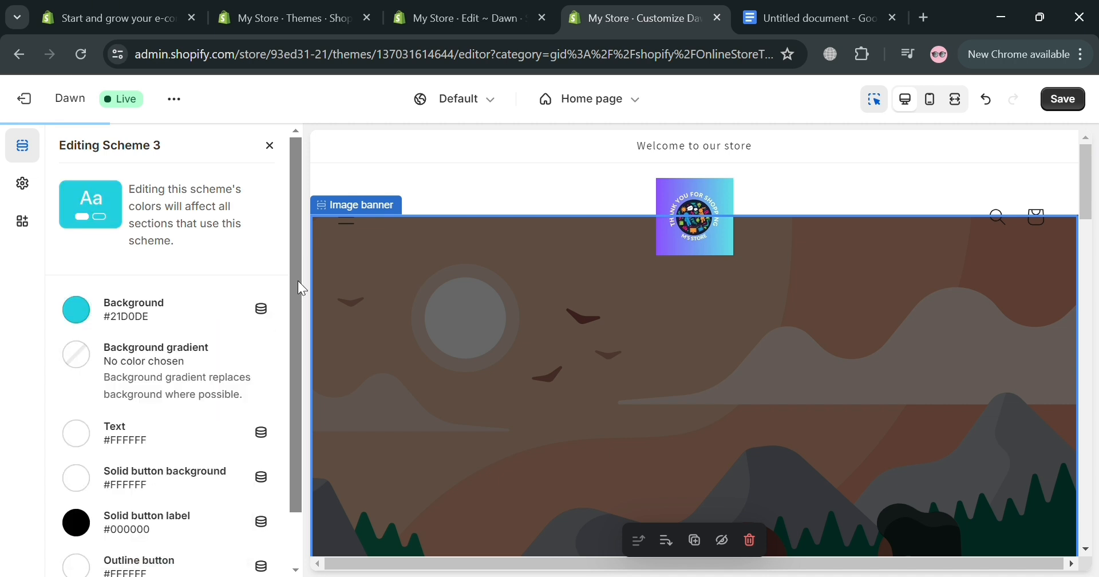
# Step: Edit the Header section's Scheme 1 color scheme and apply the blue-violet radial preset as its background gradient
pyautogui.click(623, 191)
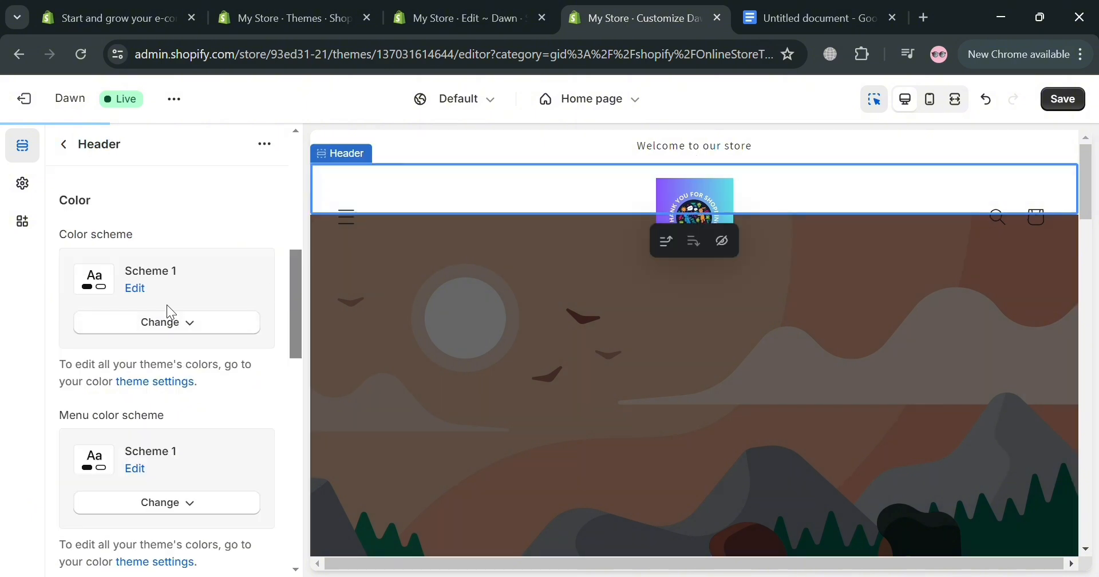
pyautogui.click(137, 290)
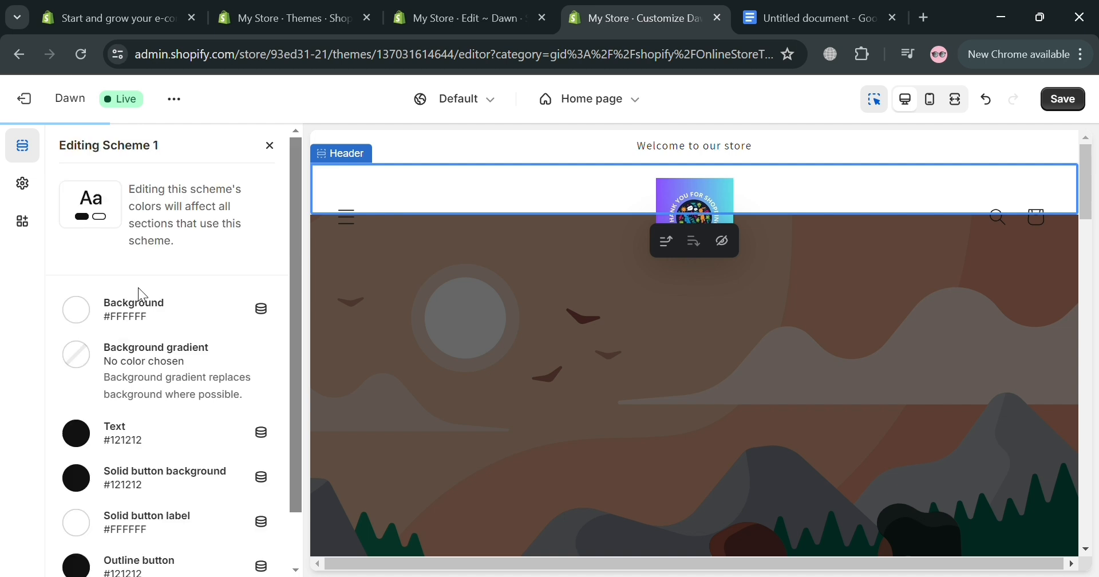
pyautogui.click(86, 317)
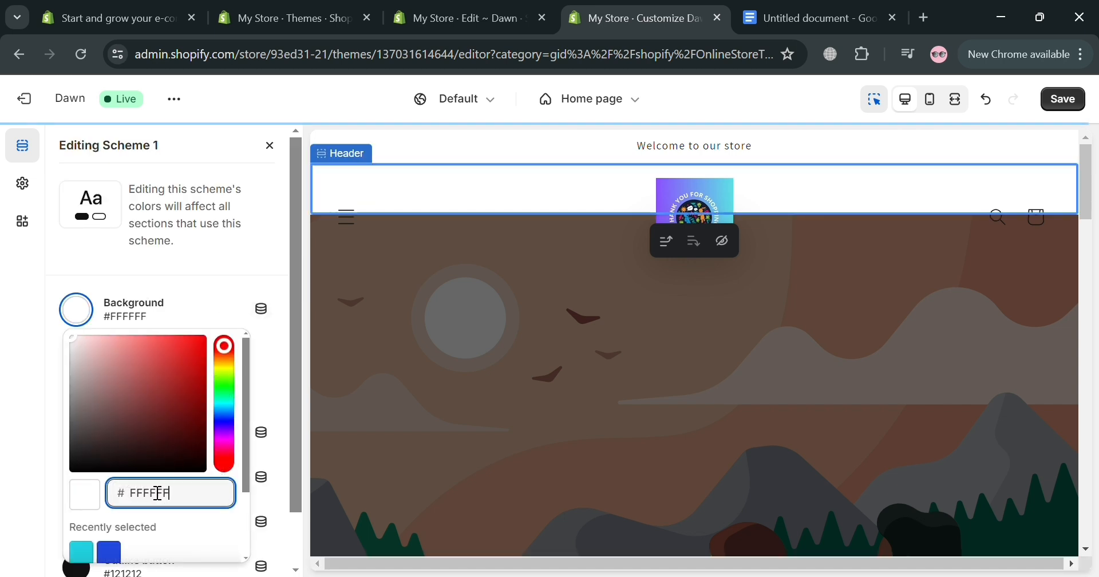
pyautogui.click(239, 278)
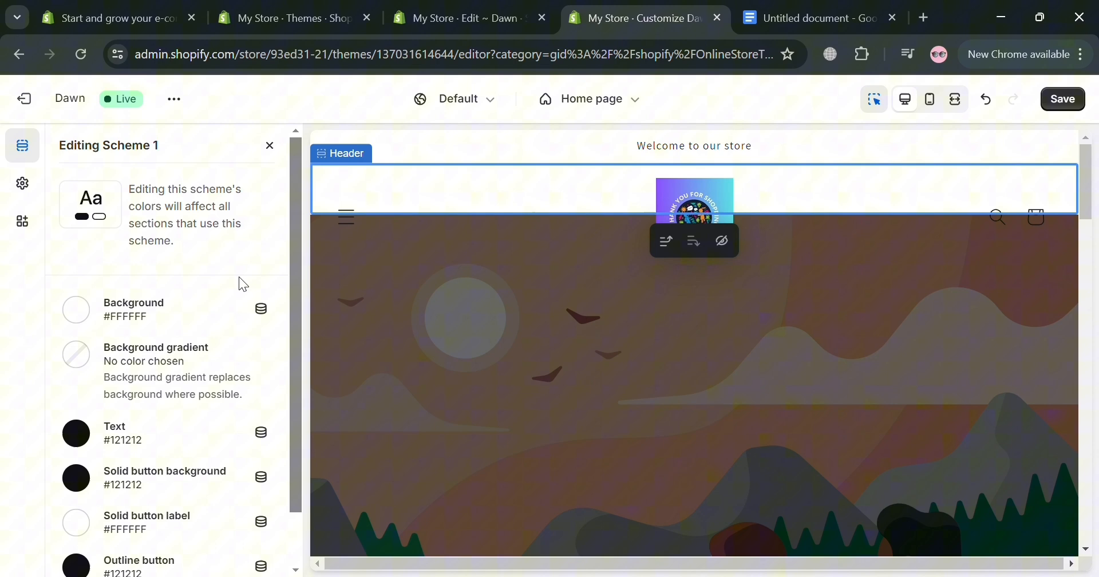
pyautogui.click(80, 358)
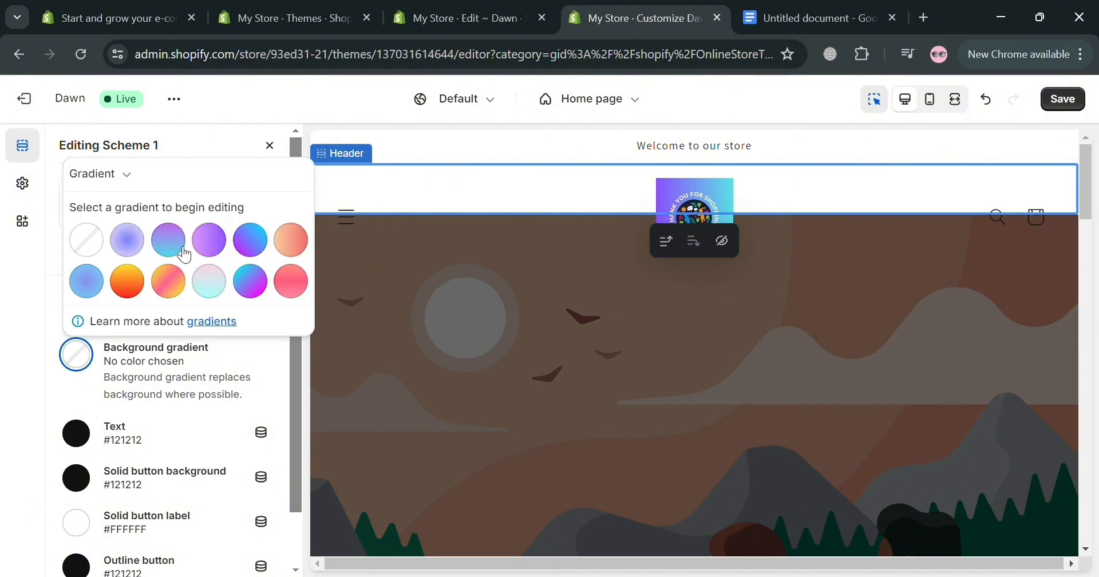
pyautogui.click(129, 241)
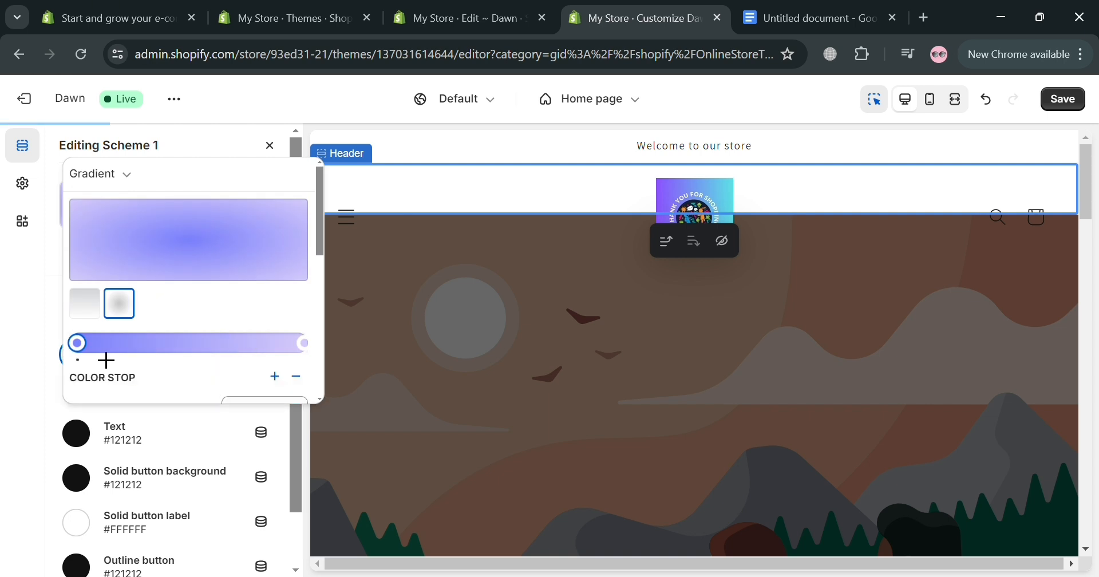
# Step: Move the gradient's blue color stop to about a quarter of the way and add a pink stop at about three quarters
pyautogui.moveTo(78, 344); pyautogui.dragTo(130, 345)
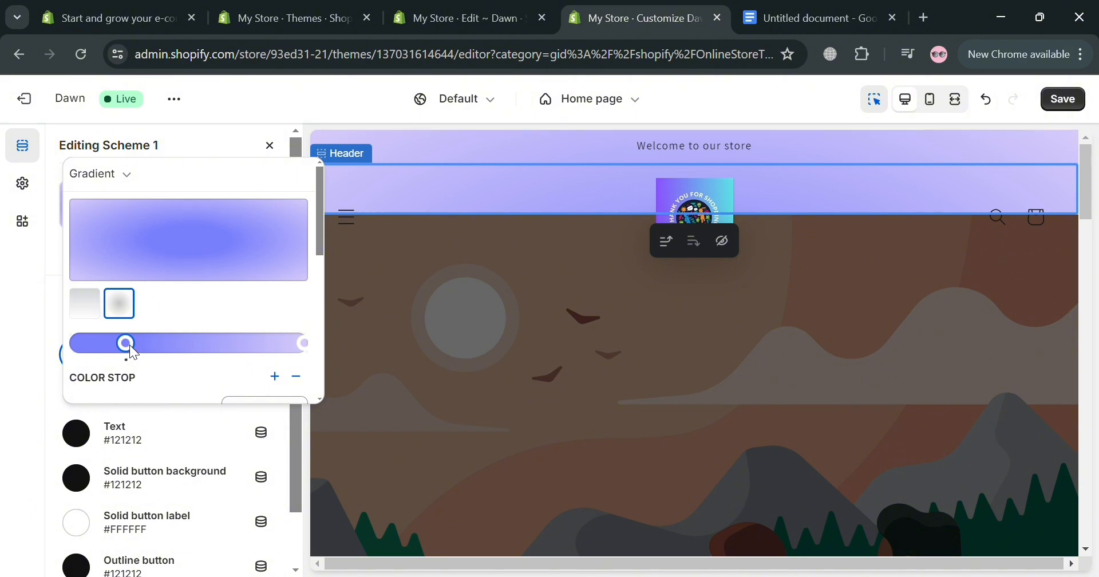
pyautogui.moveTo(263, 343); pyautogui.dragTo(241, 363)
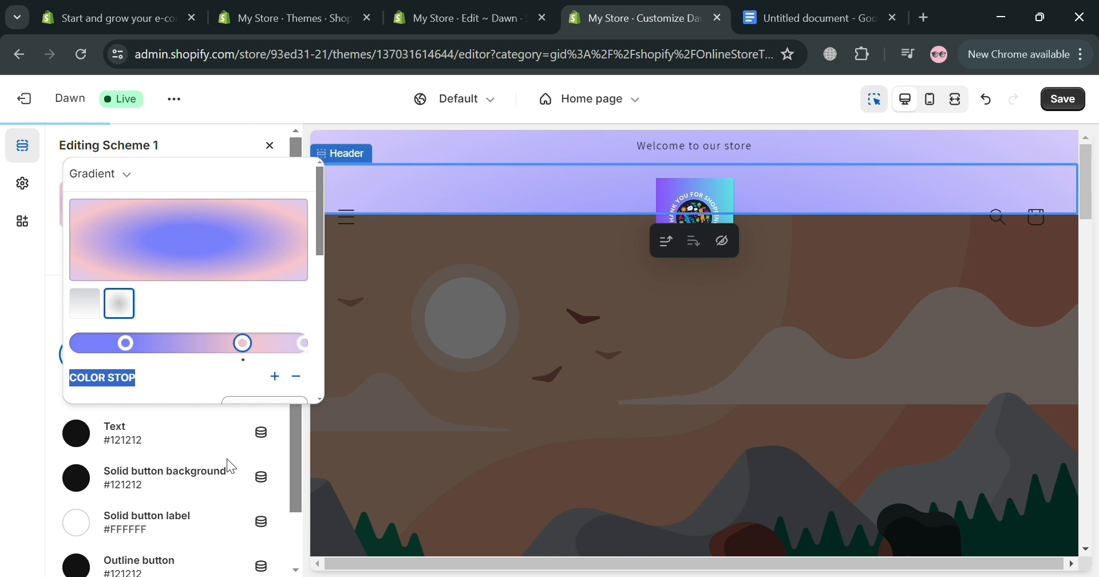
pyautogui.click(156, 369)
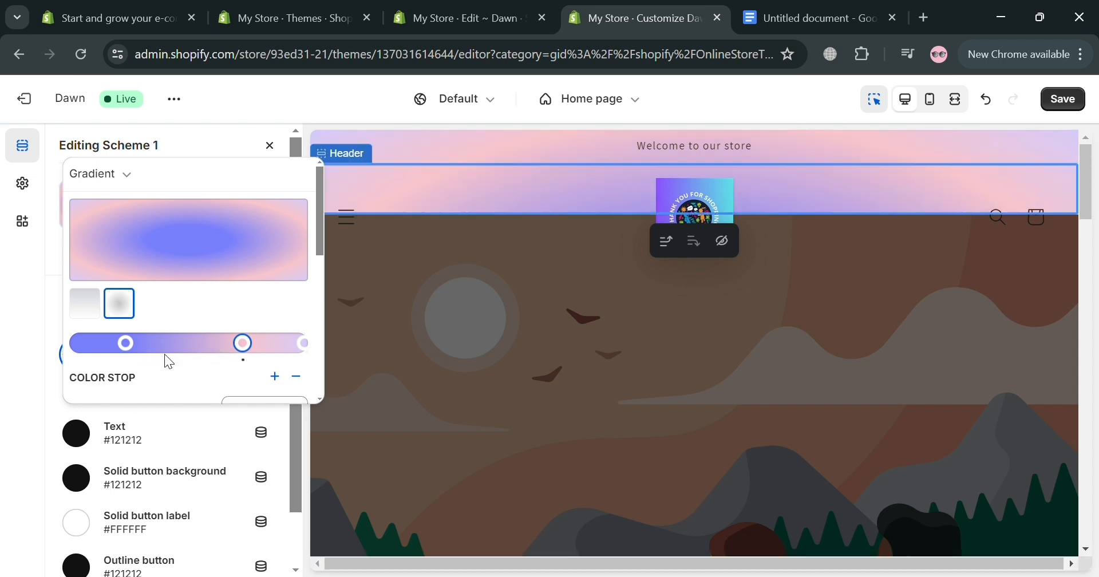
pyautogui.click(240, 143)
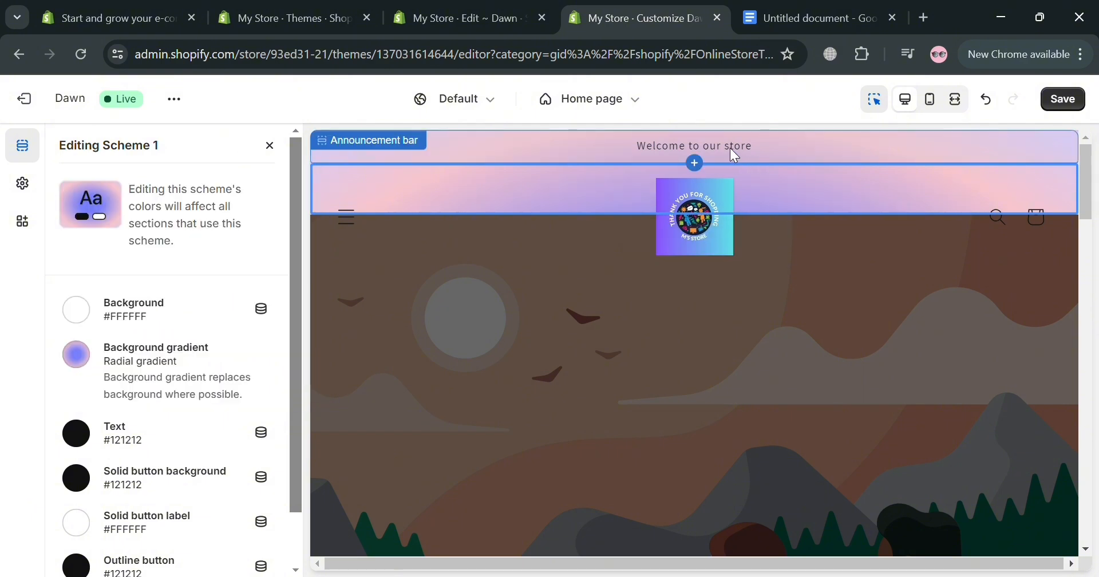
# Step: Review Scheme 1's remaining colors, close the scheme editor and examine the gradient across the home page preview and the Header settings
pyautogui.scroll(-1, 183, 395)
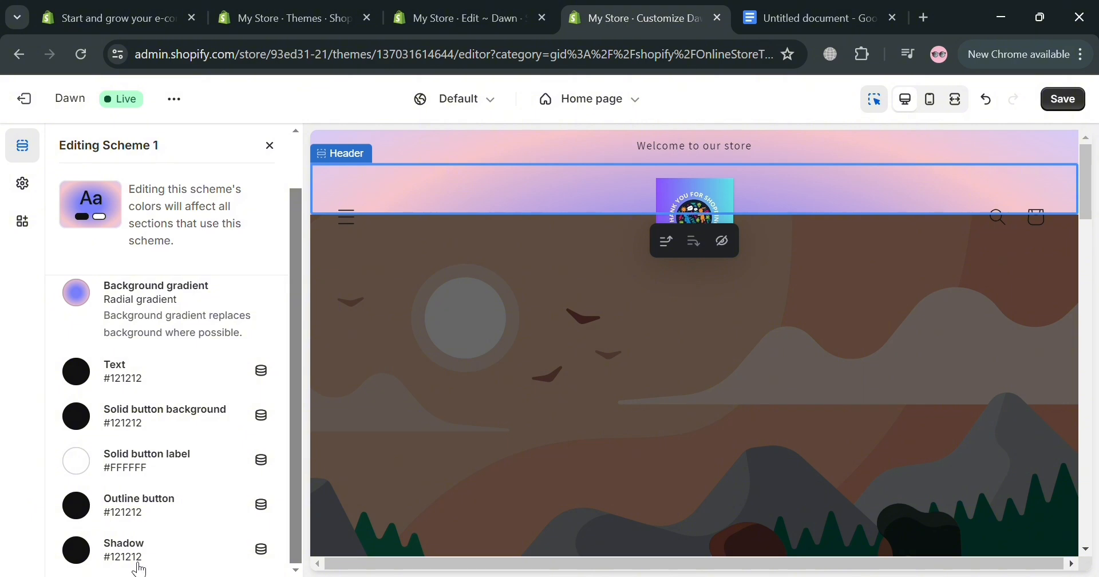
pyautogui.scroll(1, 233, 495)
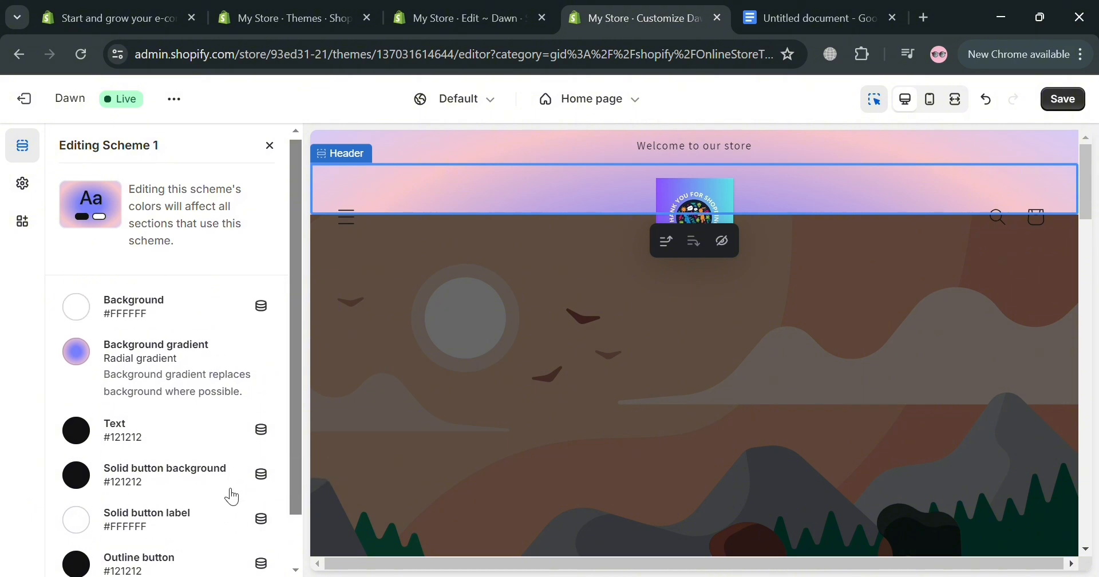
pyautogui.click(270, 145)
pyautogui.scroll(-5, 644, 340)
pyautogui.scroll(-10, 645, 358)
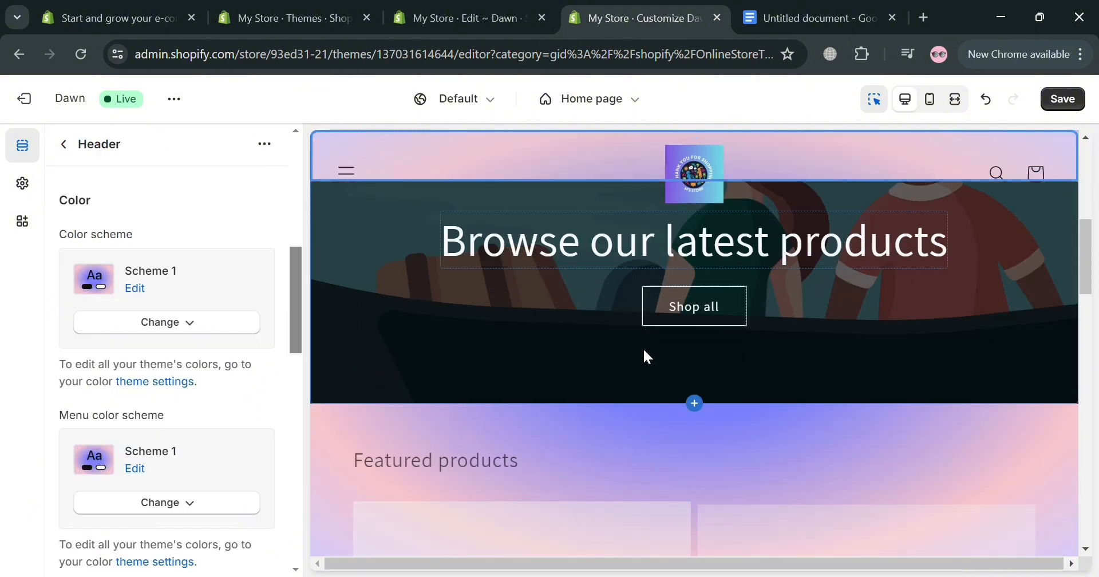
pyautogui.scroll(-5, 628, 338)
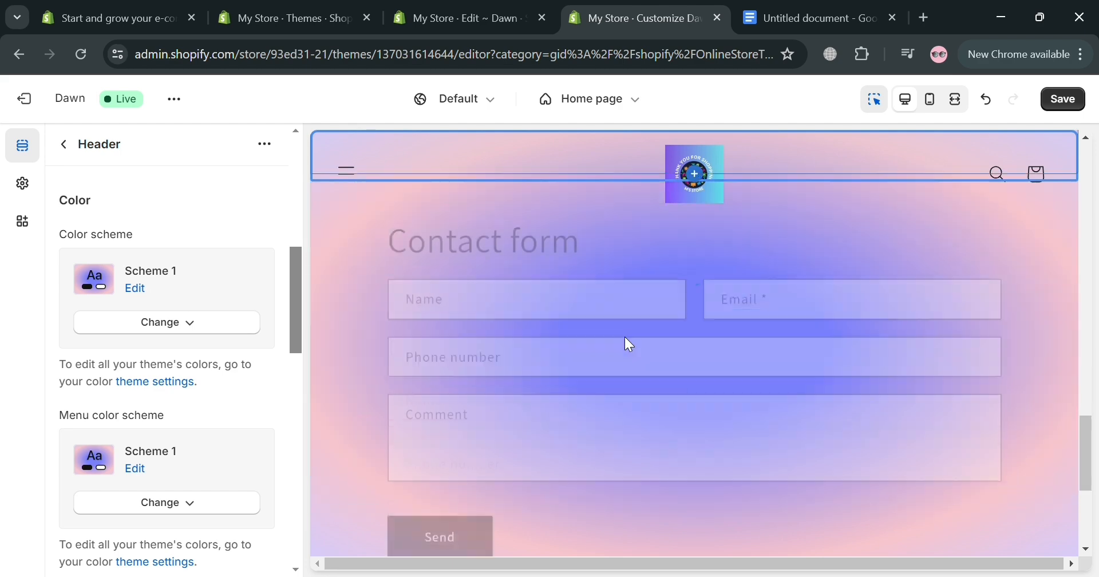
pyautogui.scroll(-4, 165, 478)
pyautogui.scroll(-6, 164, 476)
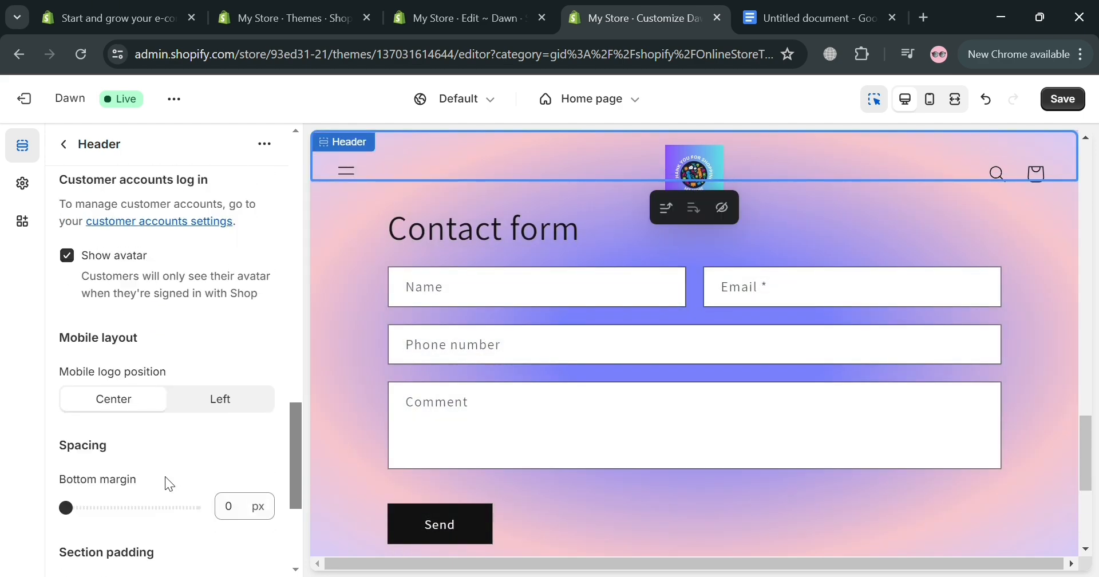
pyautogui.scroll(10, 166, 475)
pyautogui.scroll(12, 761, 283)
pyautogui.scroll(5, 757, 293)
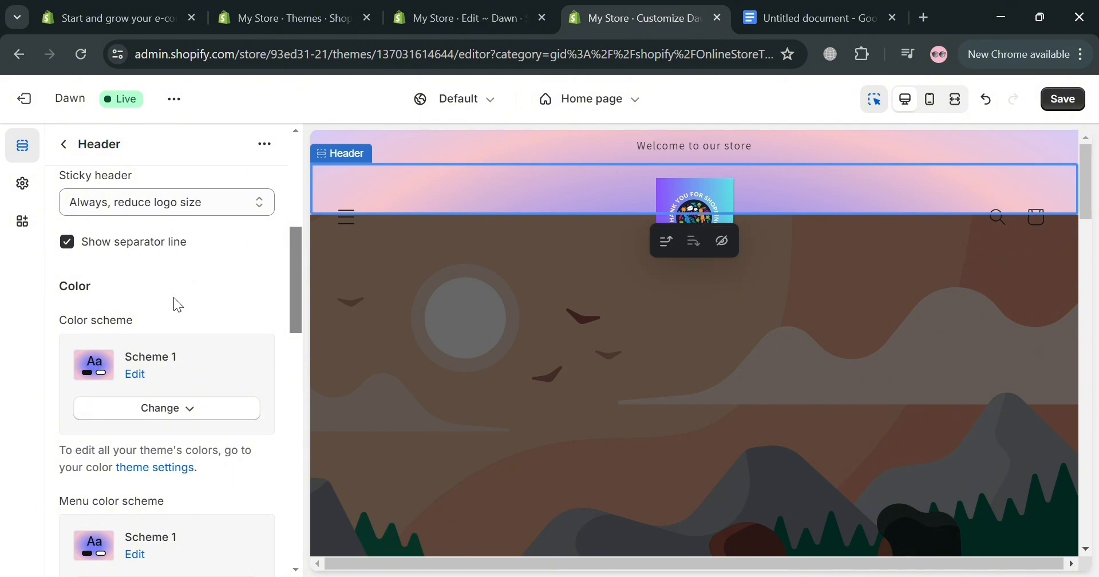
# Step: Review the image banner's layout, animation and mobile settings, and reopen the Header section's settings
pyautogui.click(647, 389)
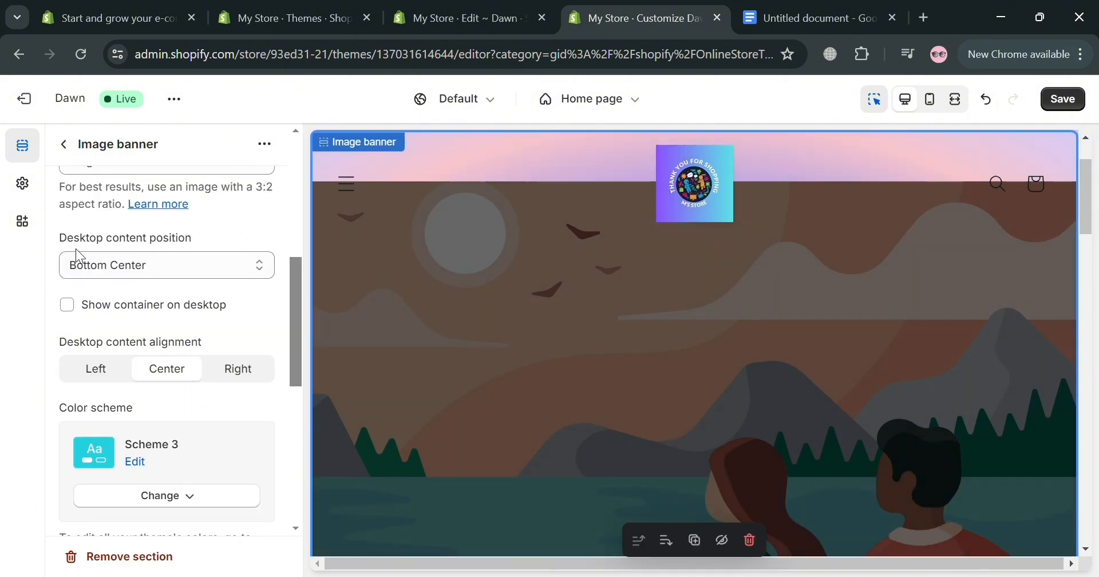
pyautogui.scroll(-6, 170, 407)
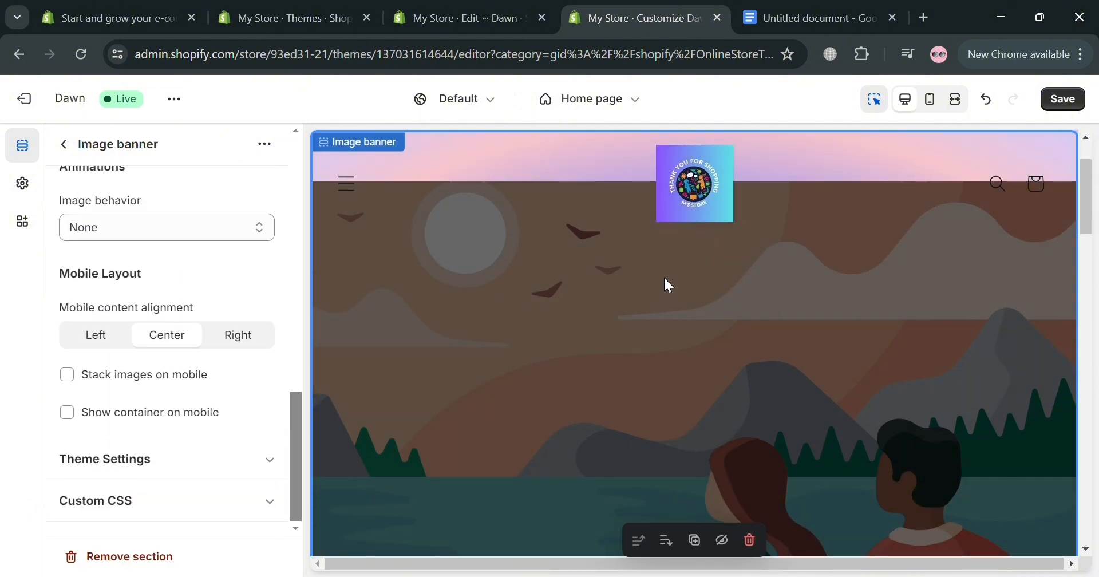
pyautogui.click(630, 174)
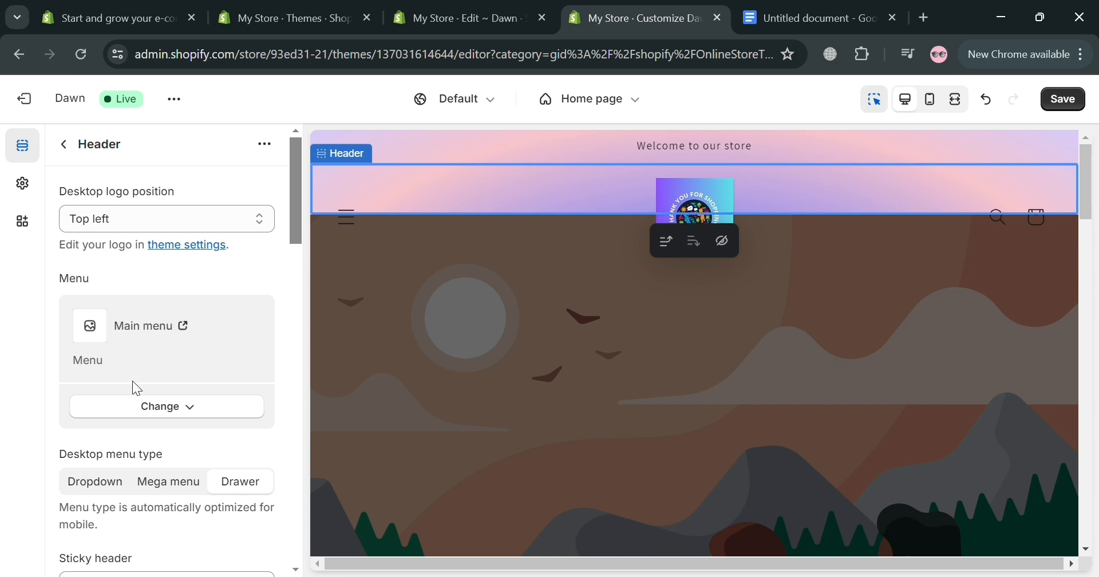
# Step: Check which menus are available for the header, preview the drawer menu on the page, and leave the menu selection
pyautogui.click(160, 408)
pyautogui.click(179, 444)
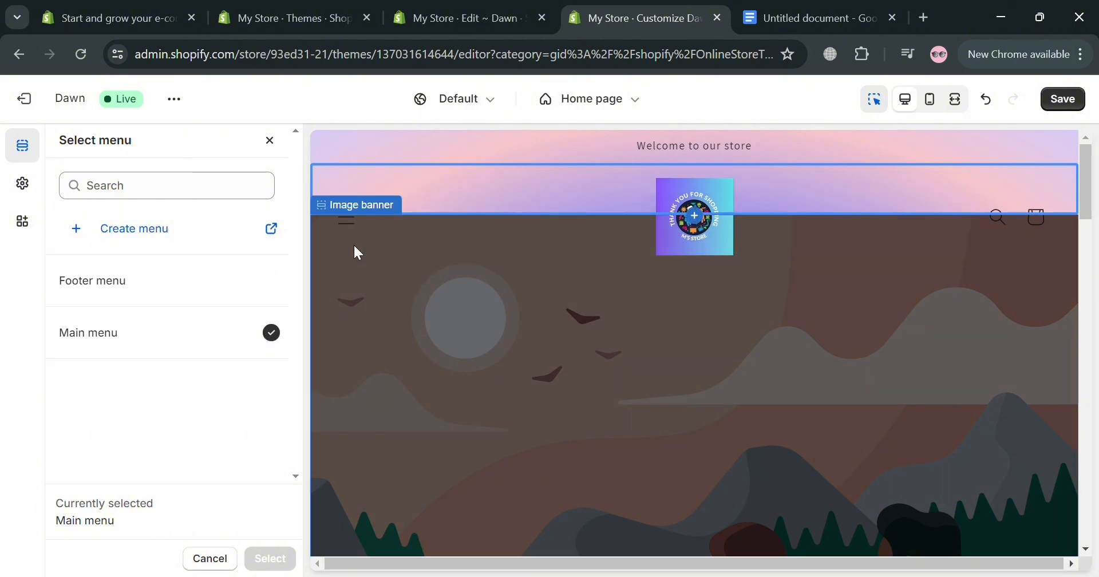
pyautogui.click(354, 229)
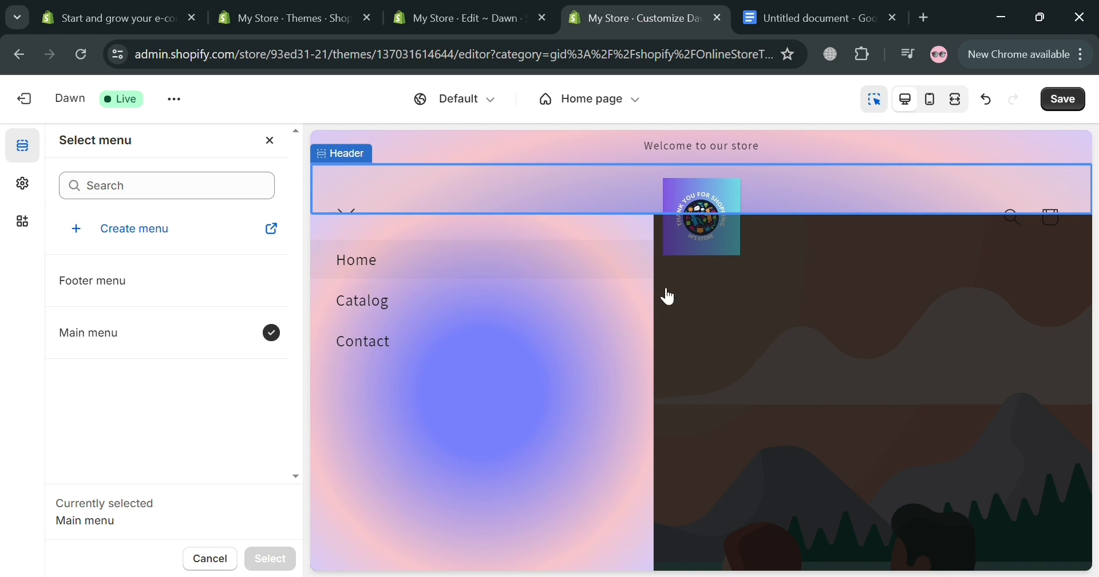
pyautogui.click(693, 308)
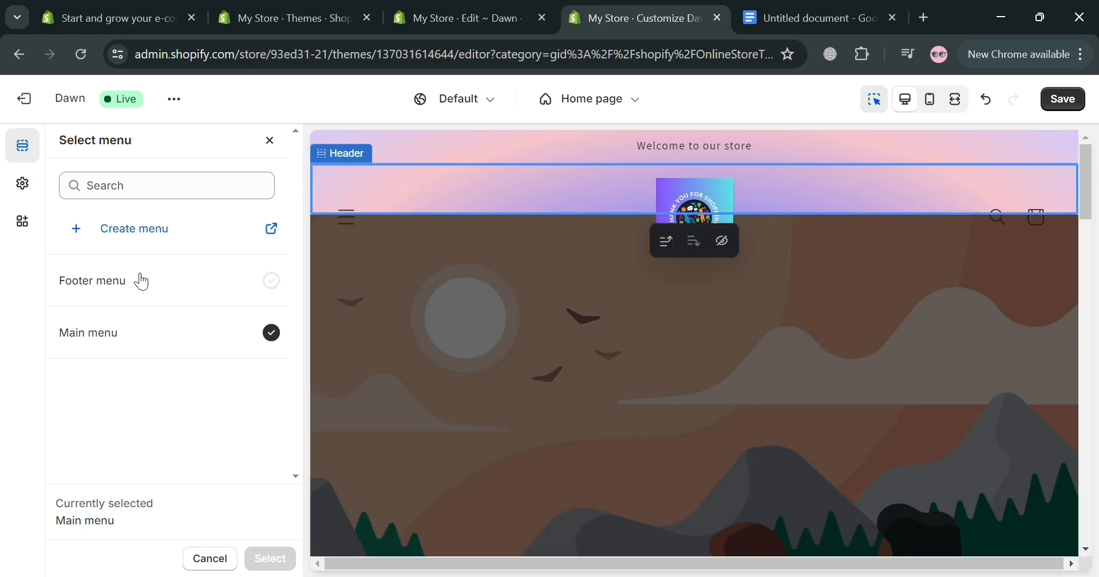
pyautogui.click(270, 141)
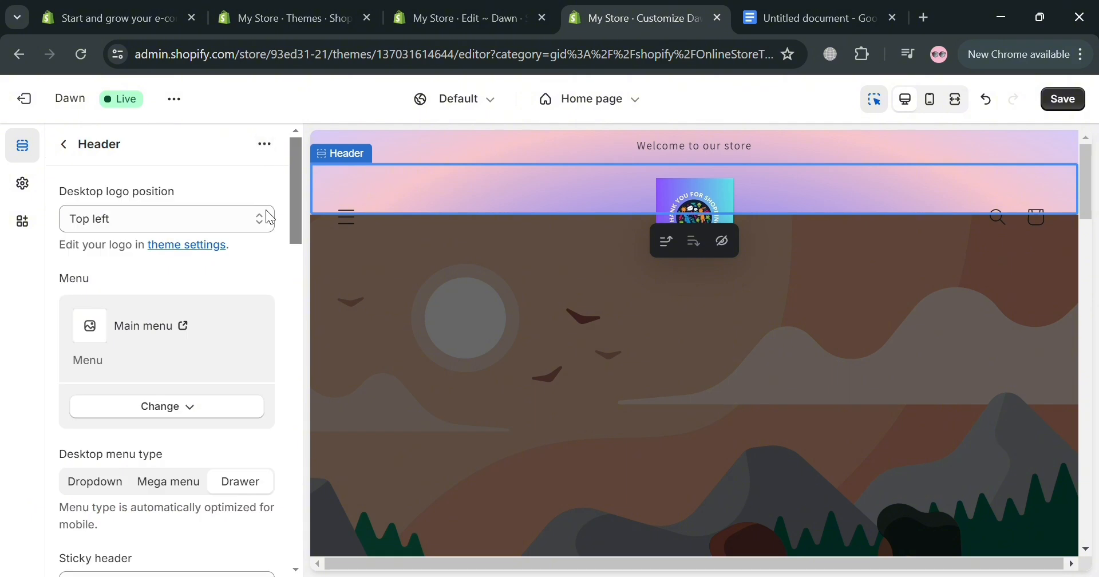
# Step: Set the header's desktop menu type to Mega menu
pyautogui.scroll(-2, 160, 478)
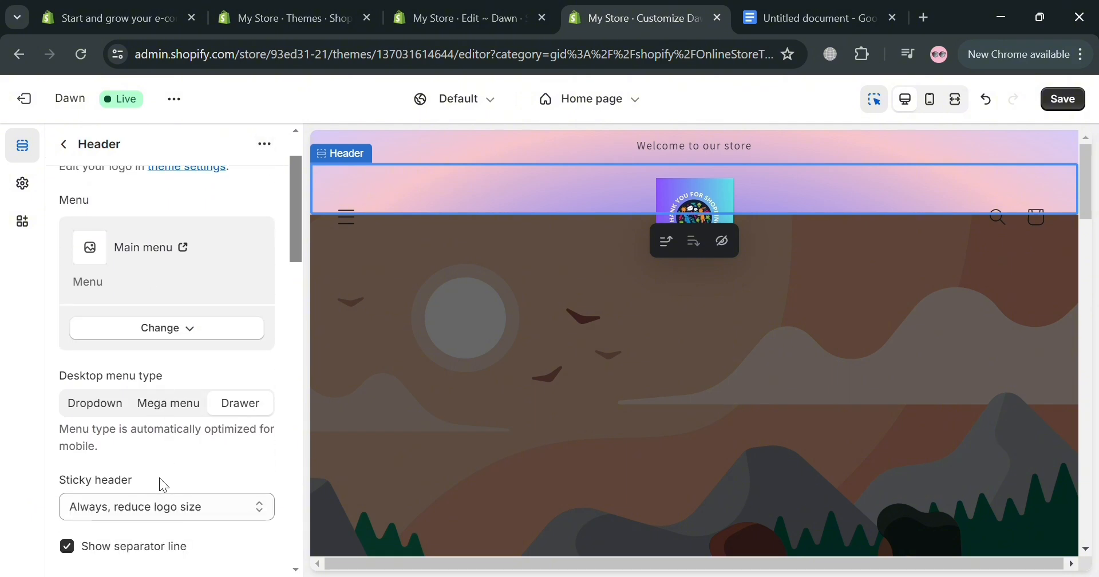
pyautogui.click(107, 404)
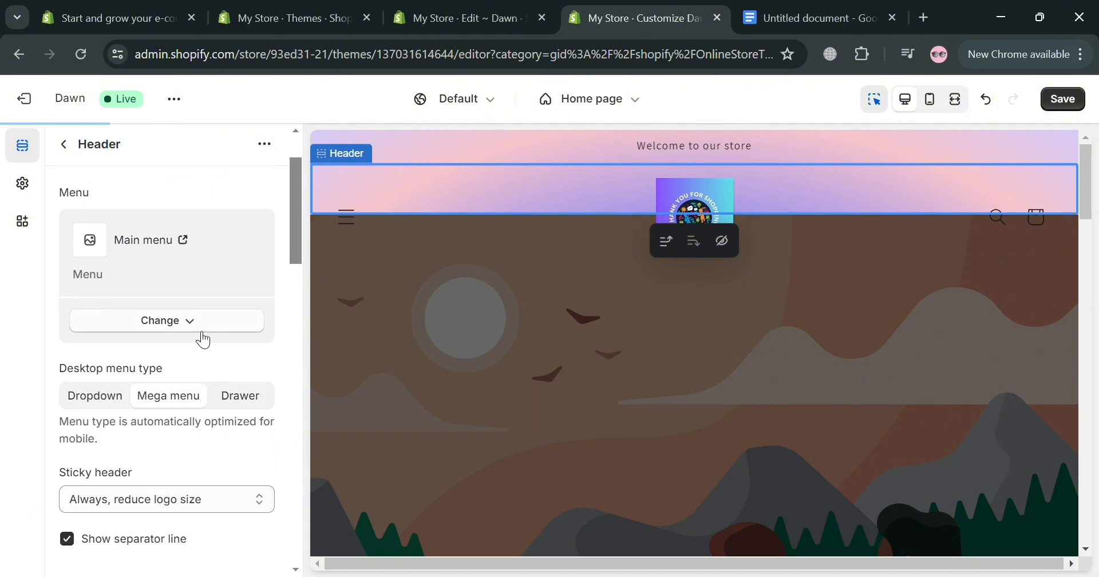
# Step: Try the Left option for the header's mobile logo position and set it back to Center
pyautogui.scroll(-5, 146, 381)
pyautogui.scroll(-9, 156, 330)
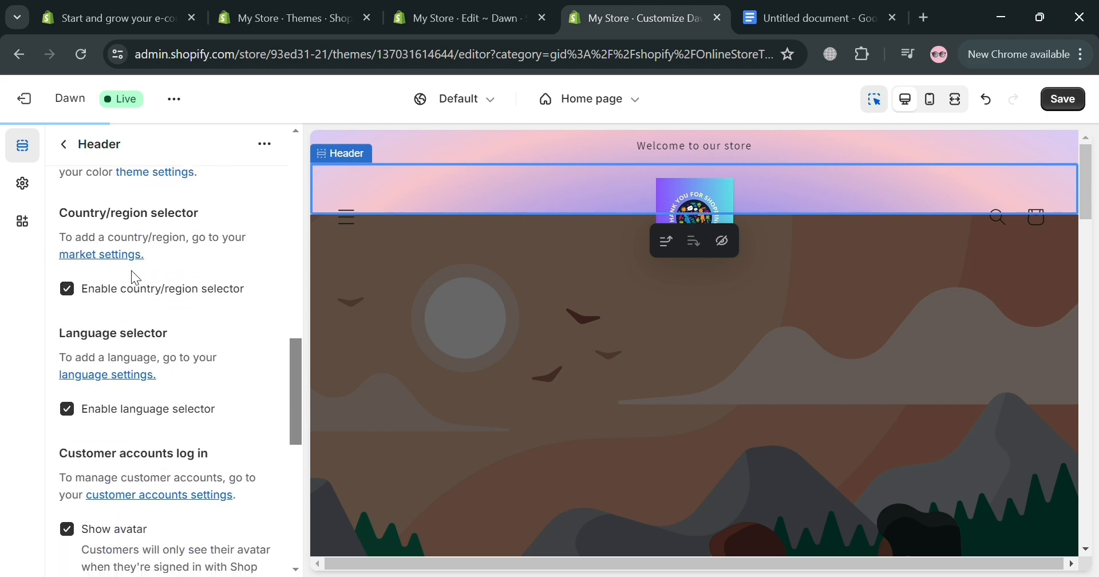
pyautogui.scroll(-3, 132, 274)
pyautogui.scroll(-5, 95, 309)
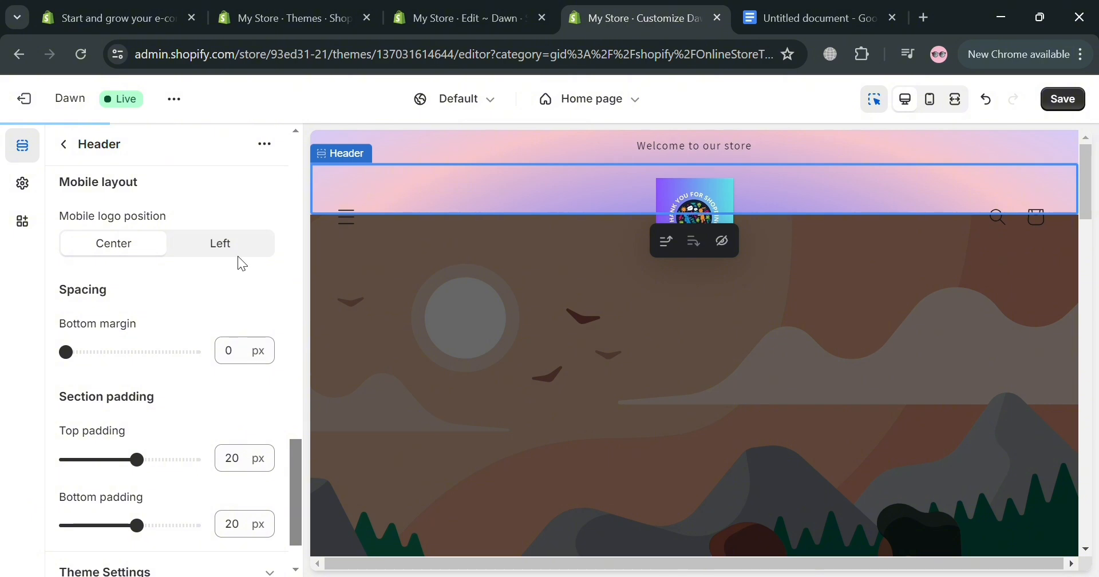
pyautogui.click(216, 248)
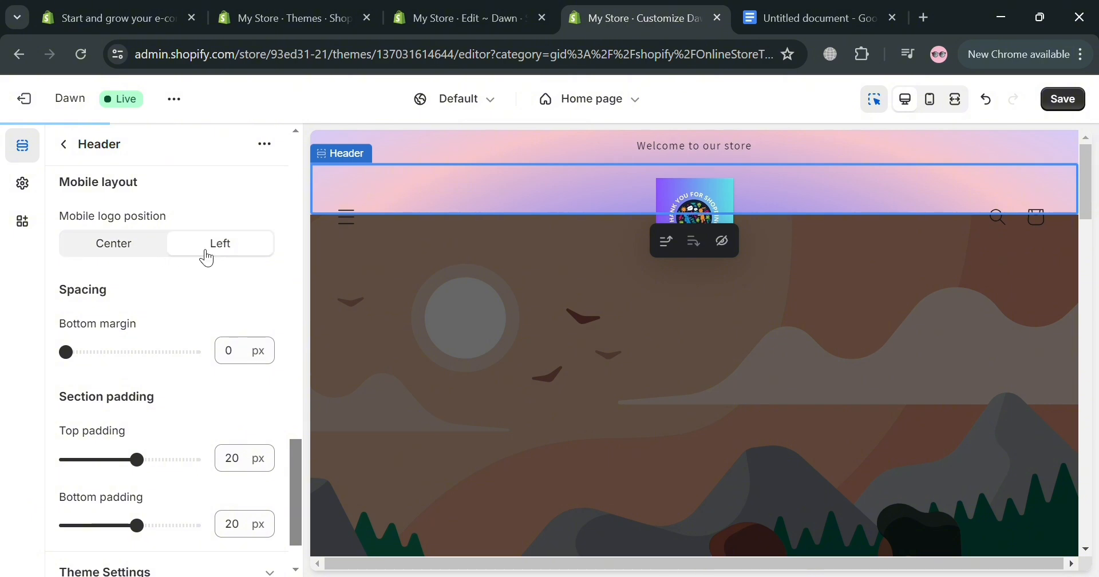
pyautogui.click(131, 243)
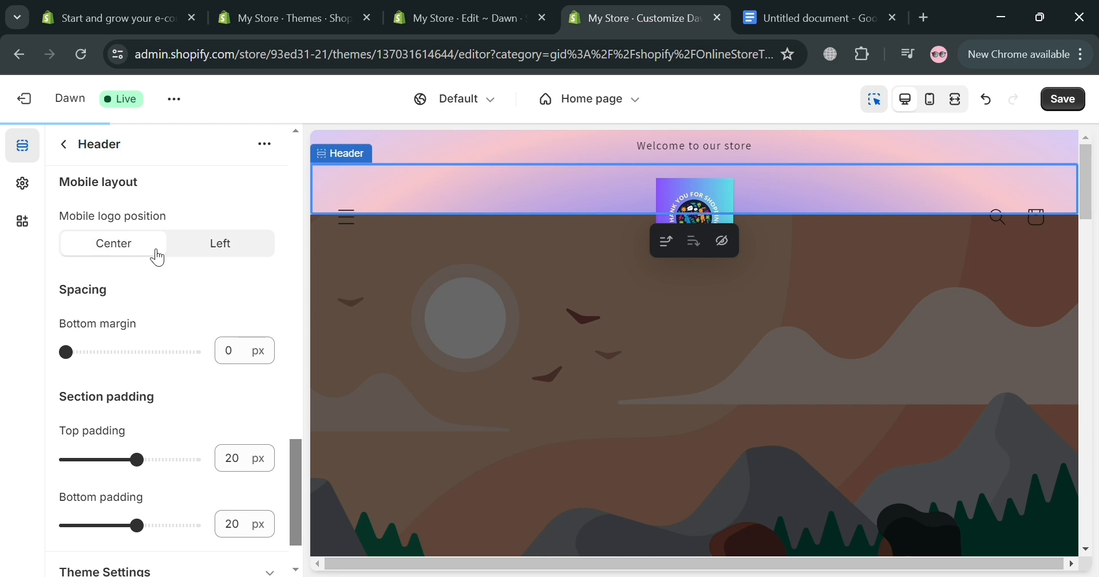
# Step: Examine the header's spacing and padding, and expand its theme settings to review cart type, social links, logo and logo width
pyautogui.scroll(-1, 180, 337)
pyautogui.scroll(-1, 177, 334)
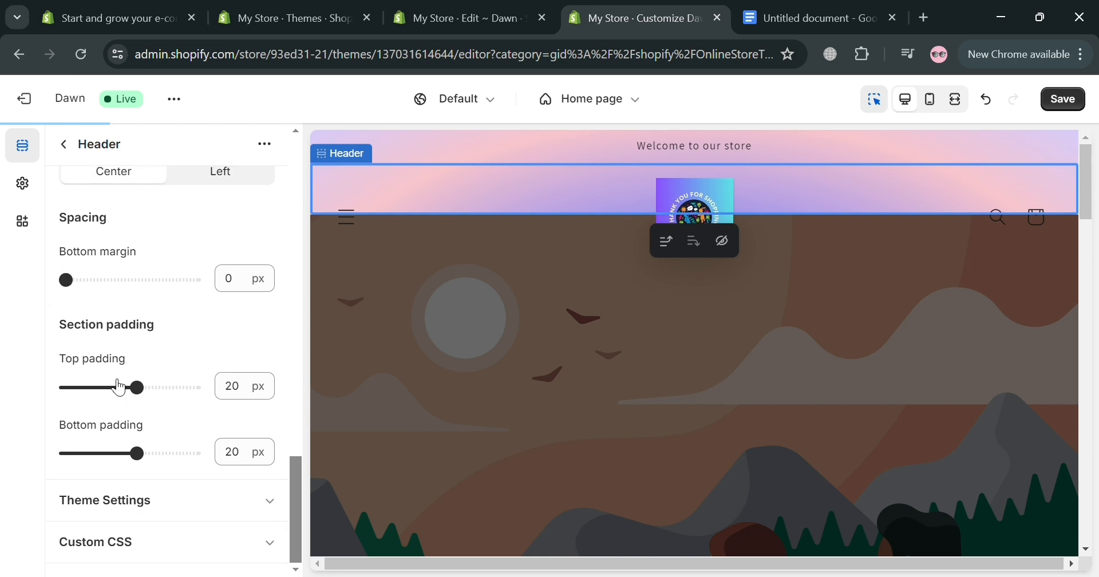
pyautogui.click(232, 509)
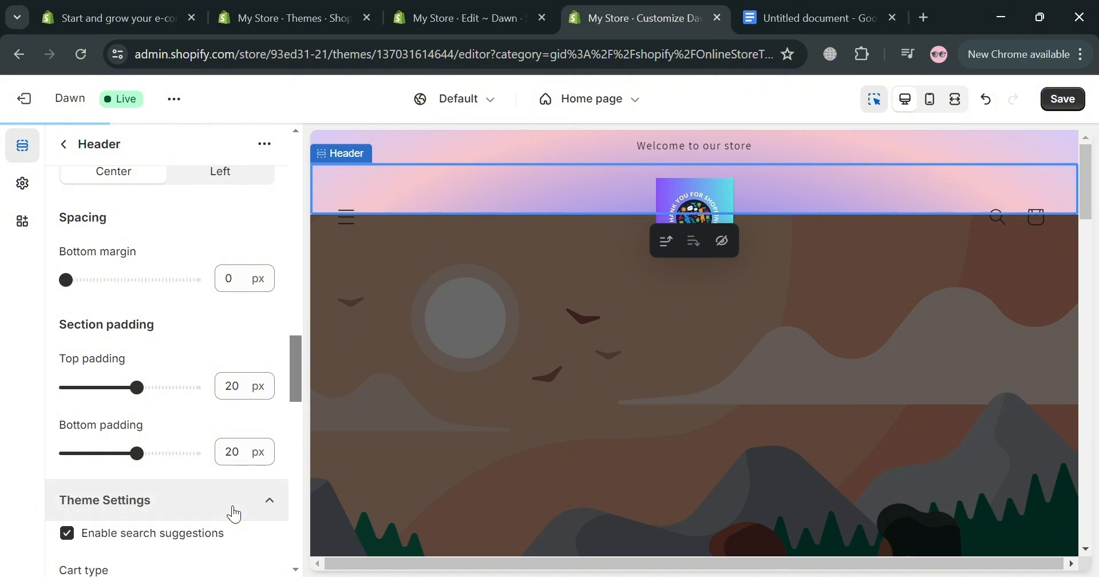
pyautogui.scroll(-3, 223, 504)
pyautogui.scroll(-3, 114, 483)
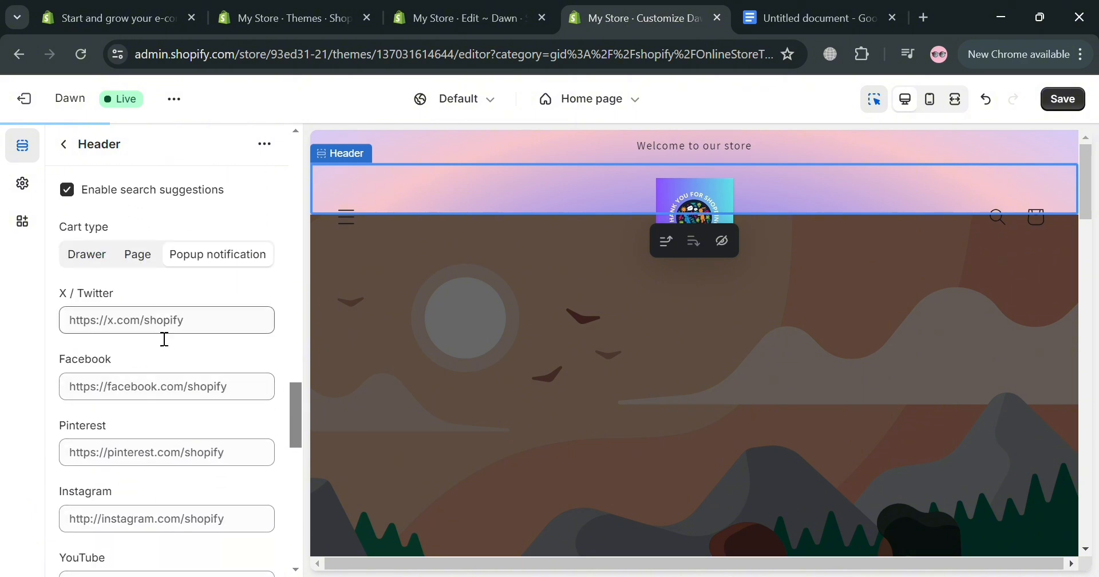
pyautogui.scroll(2, 170, 410)
pyautogui.scroll(-12, 166, 416)
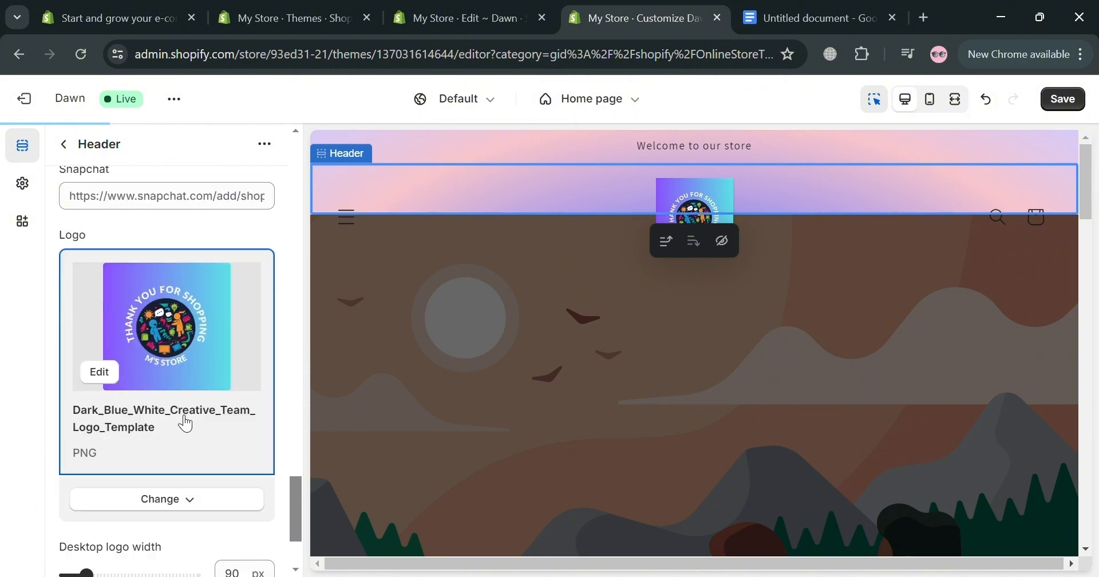
pyautogui.scroll(-2, 229, 349)
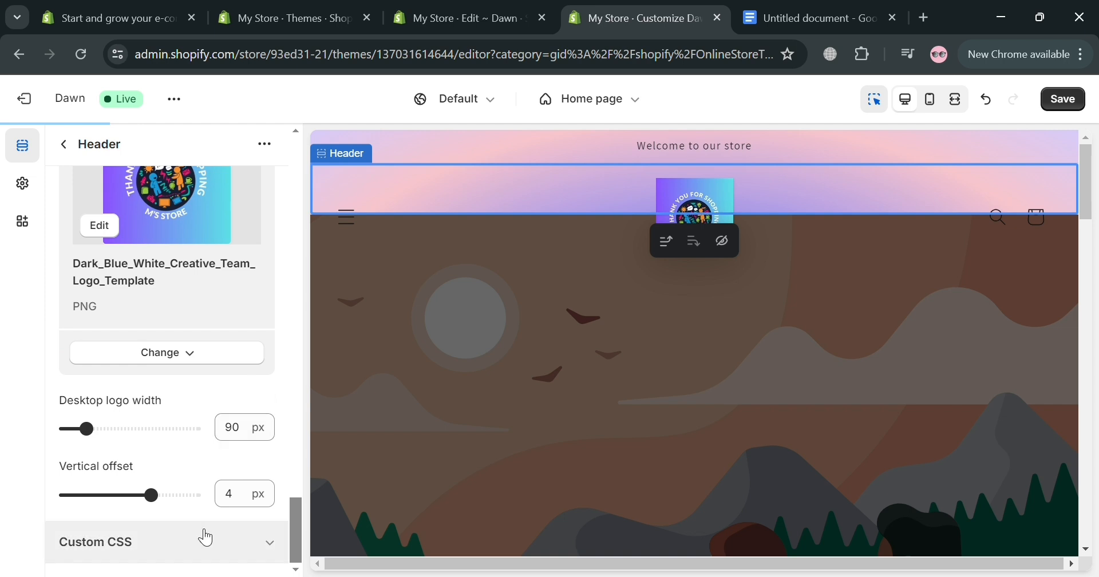
pyautogui.scroll(3, 165, 380)
pyautogui.scroll(-3, 171, 372)
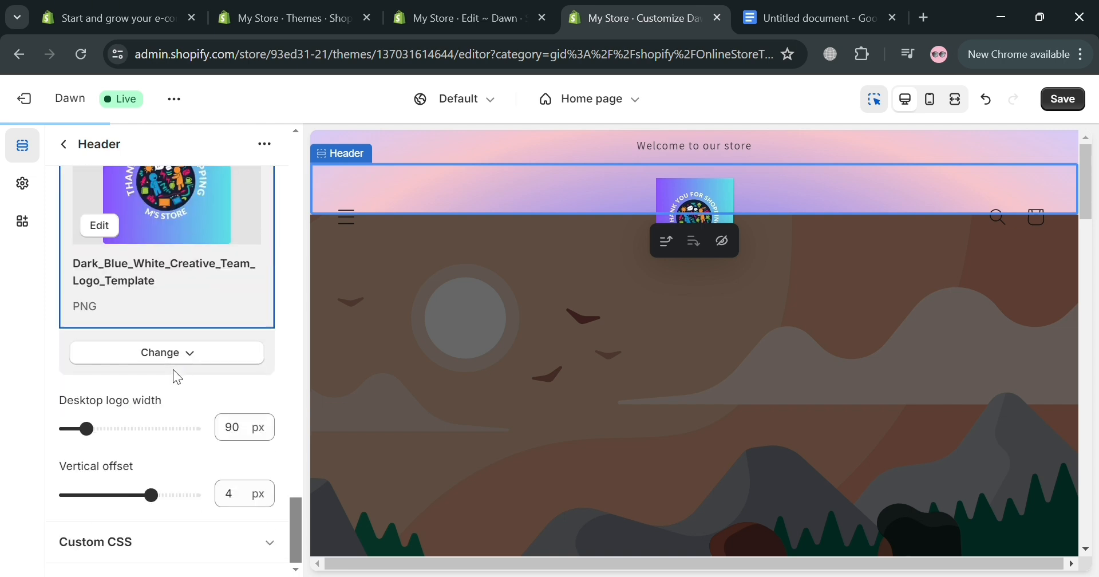
# Step: Expand the Header section's Custom CSS area, inspect its code field, and collapse it again
pyautogui.click(271, 543)
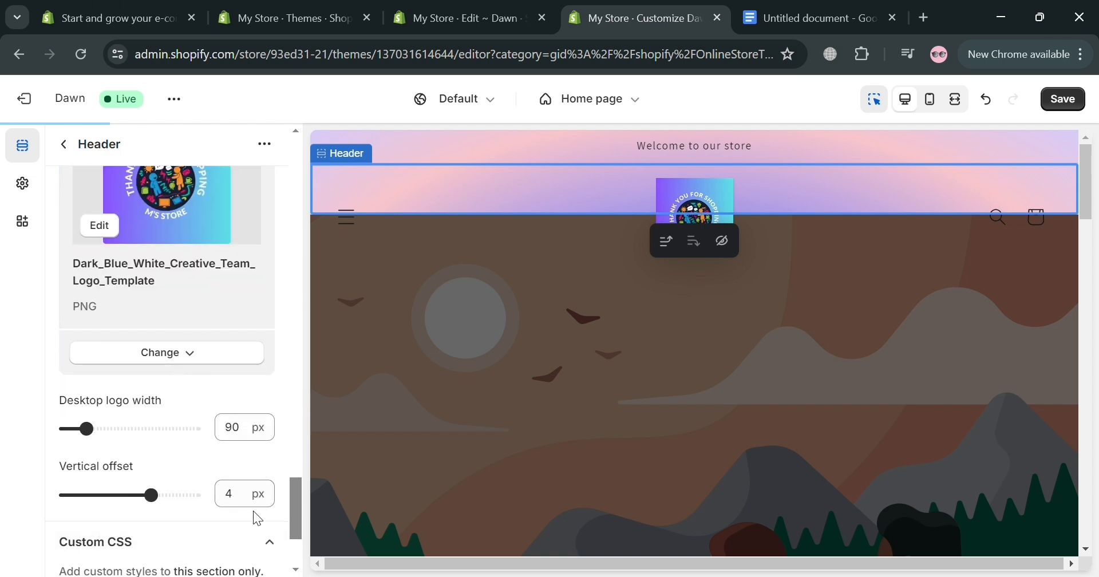
pyautogui.scroll(-2, 181, 420)
pyautogui.scroll(-1, 181, 420)
pyautogui.click(143, 457)
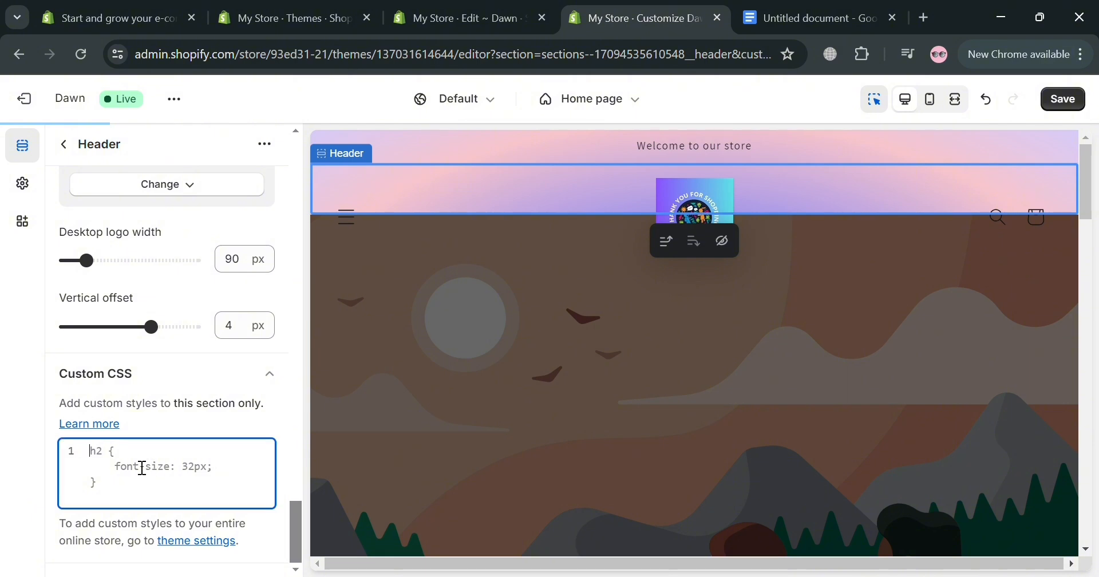
pyautogui.click(279, 397)
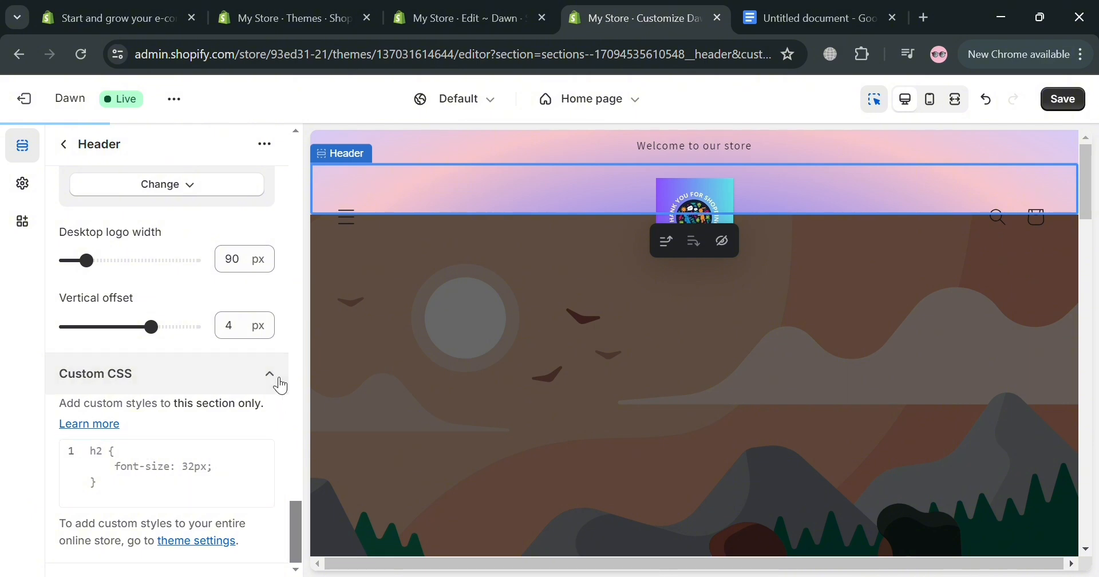
pyautogui.click(278, 385)
# Step: Check the Header section's additional actions, return to the home page section list, and save the theme changes
pyautogui.scroll(15, 252, 407)
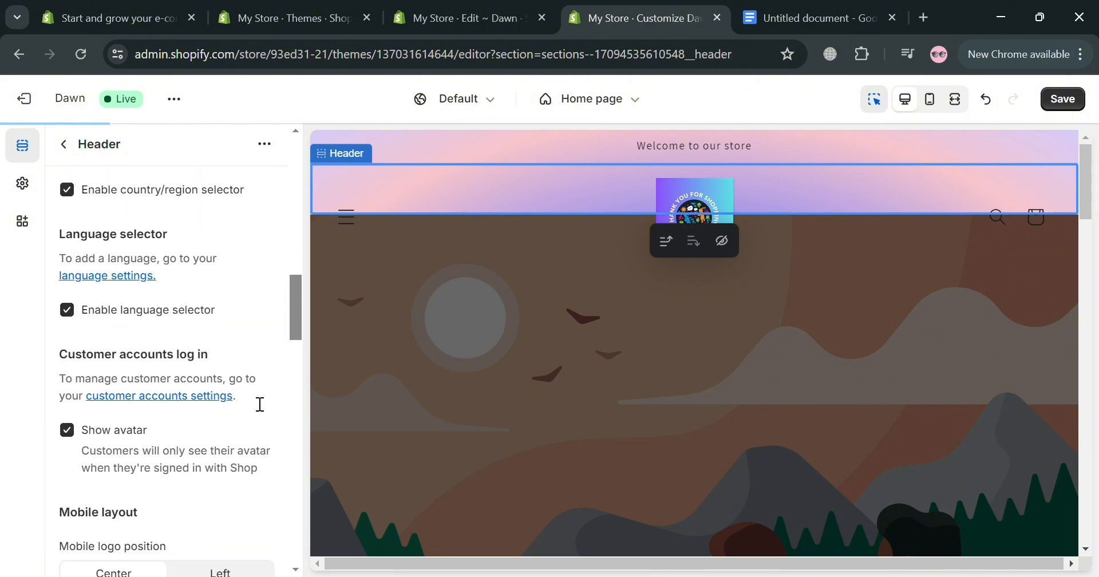
pyautogui.scroll(7, 228, 373)
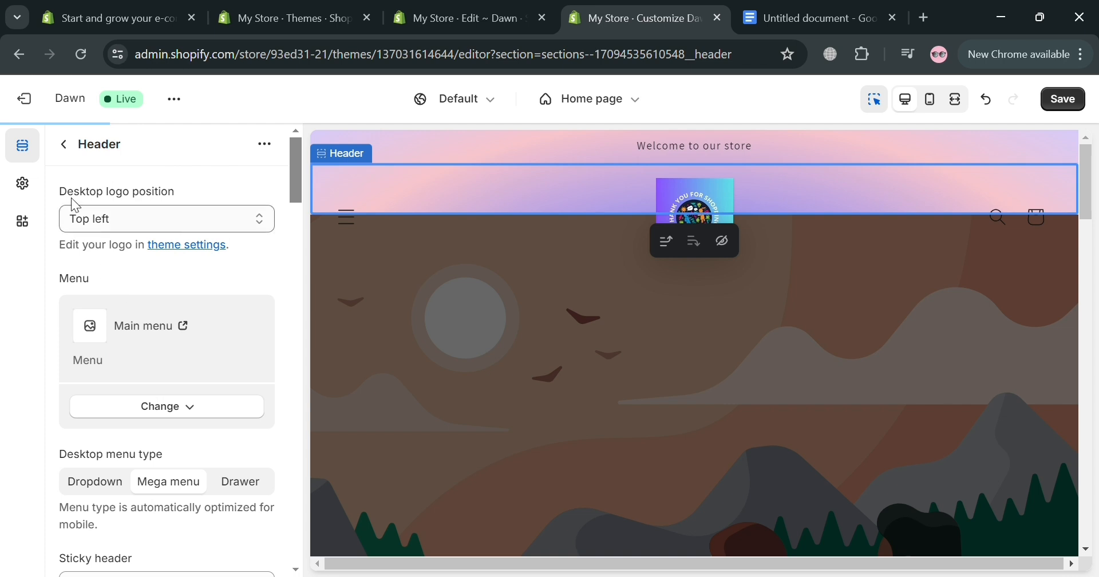
pyautogui.click(267, 145)
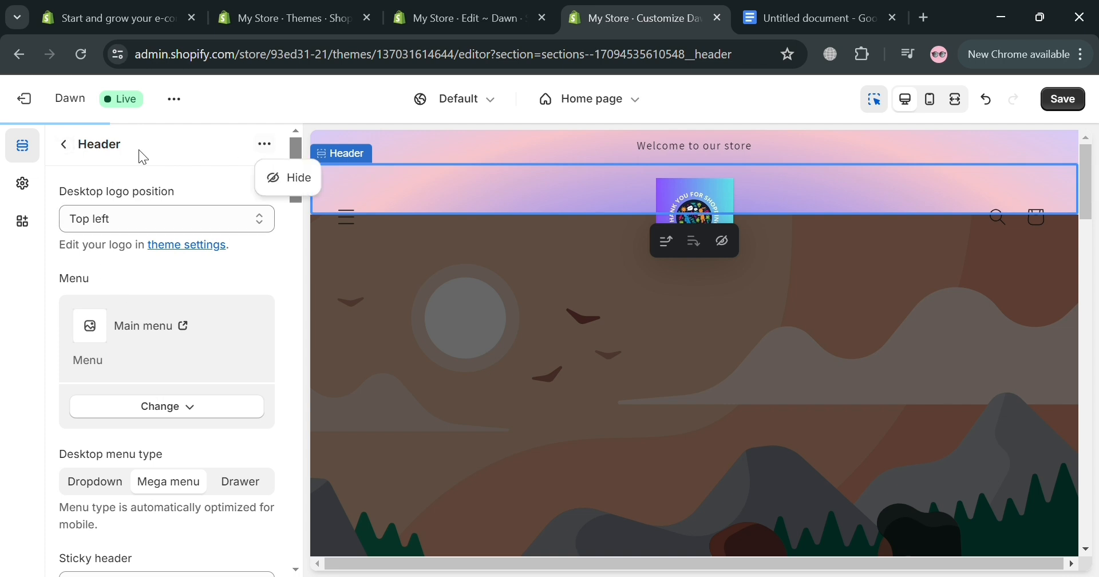
pyautogui.click(69, 149)
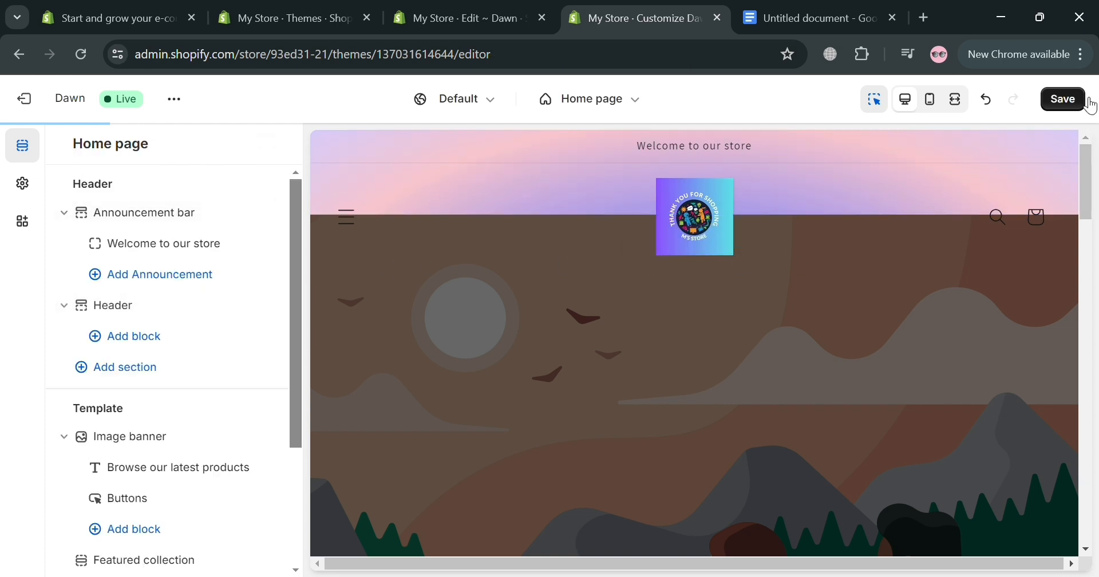
pyautogui.click(1076, 112)
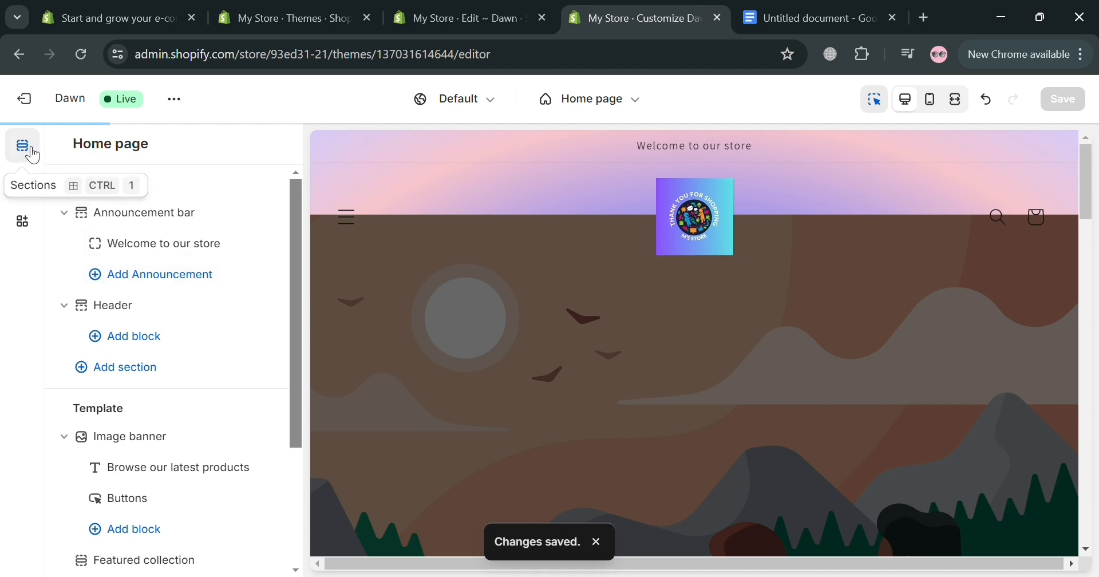
# Step: View the live store in the browser, examine its header and home page, and return to the theme customizer
pyautogui.click(174, 100)
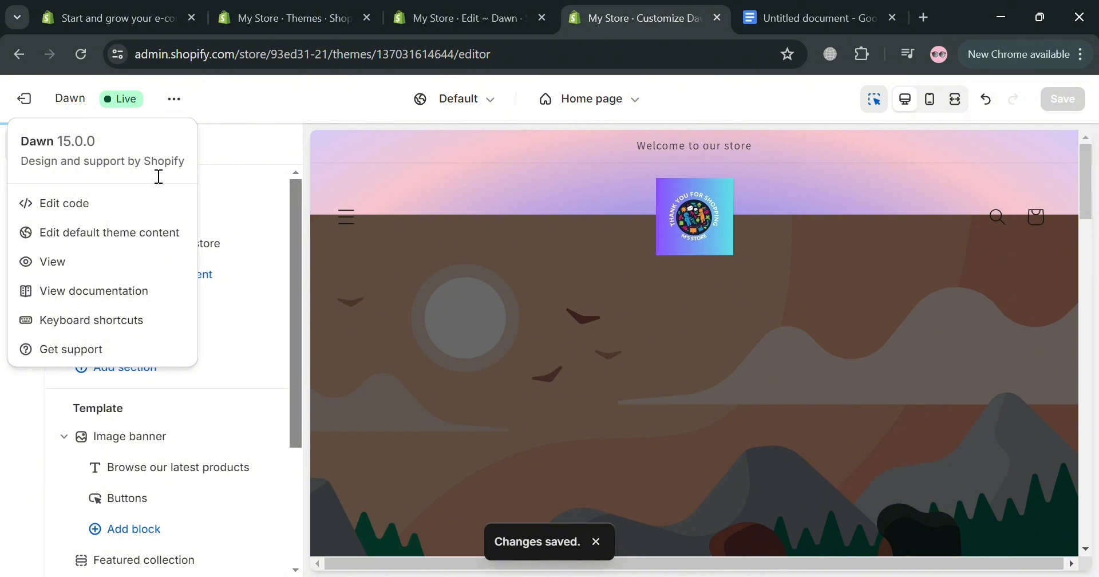
pyautogui.click(123, 263)
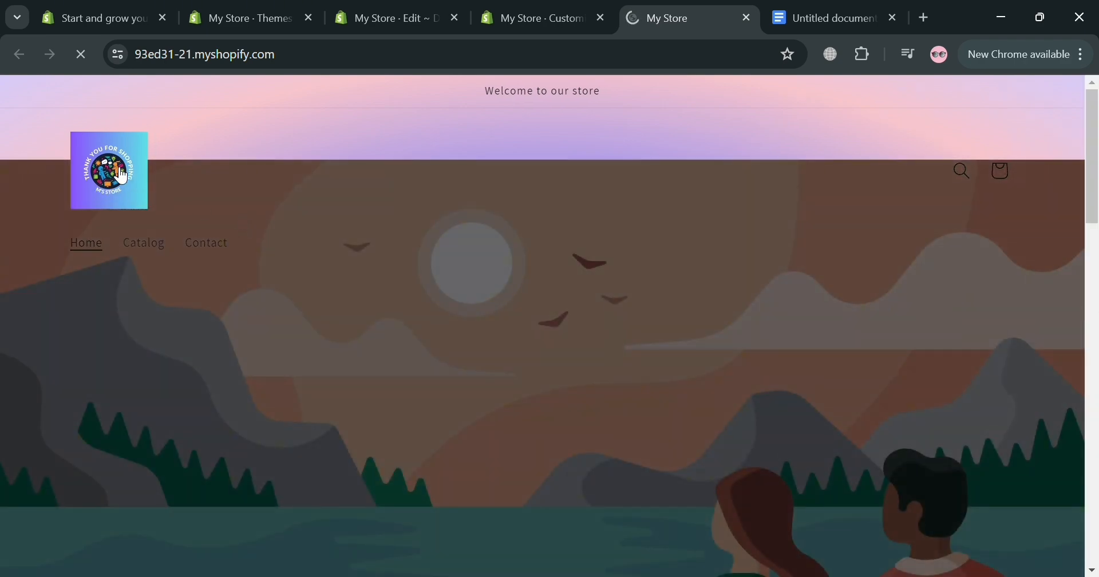
pyautogui.scroll(-8, 143, 201)
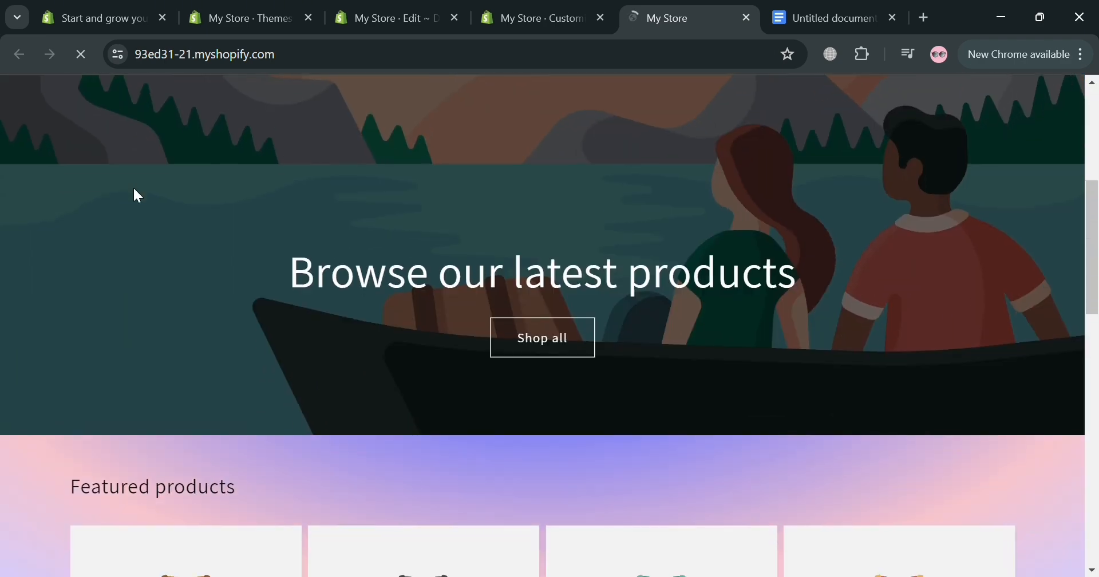
pyautogui.scroll(-3, 133, 184)
pyautogui.scroll(9, 132, 182)
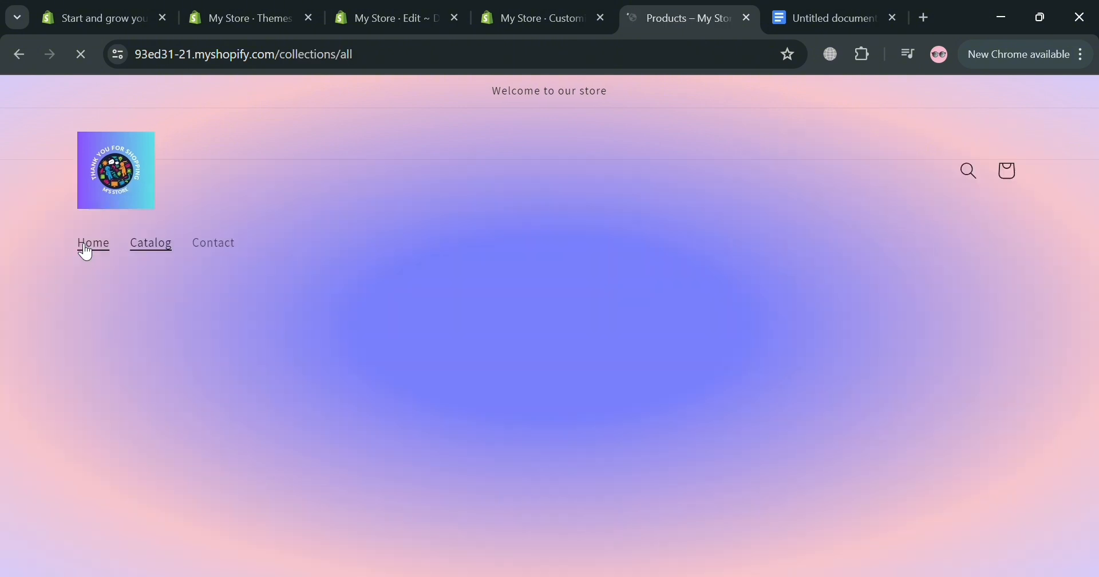
pyautogui.click(557, 8)
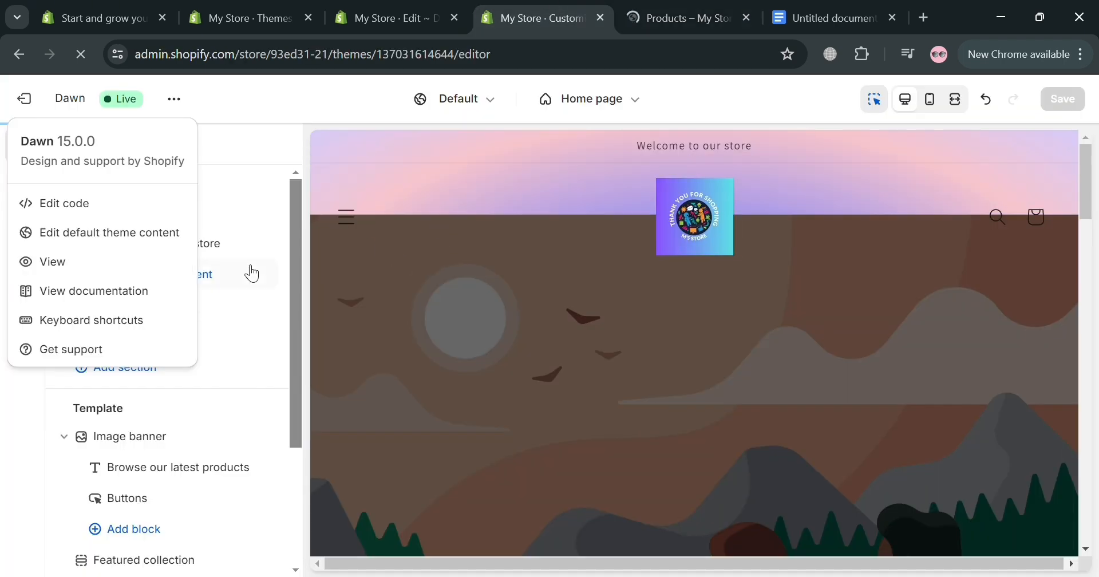
pyautogui.click(269, 176)
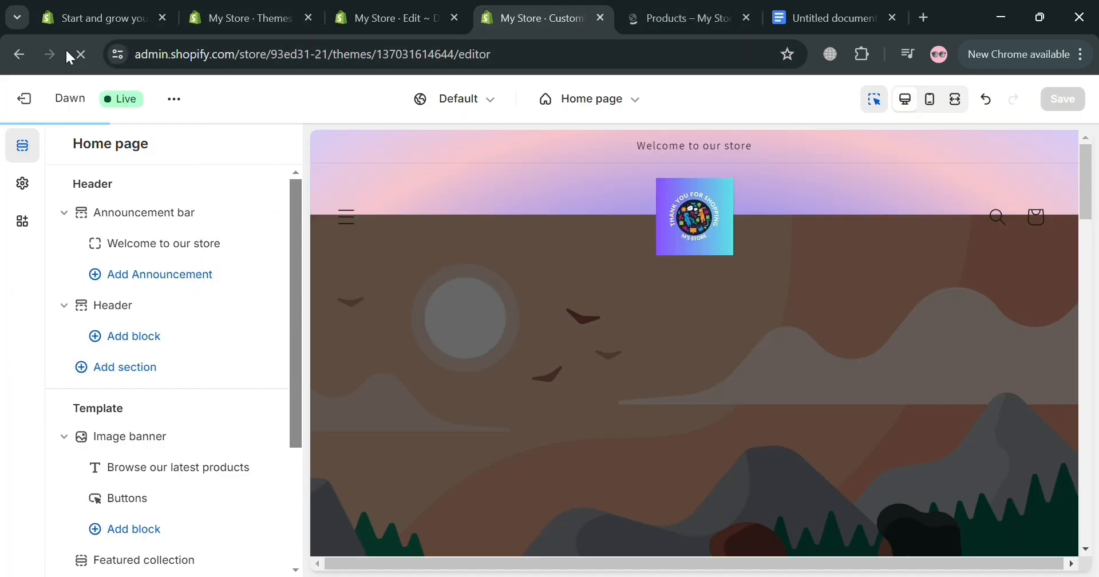